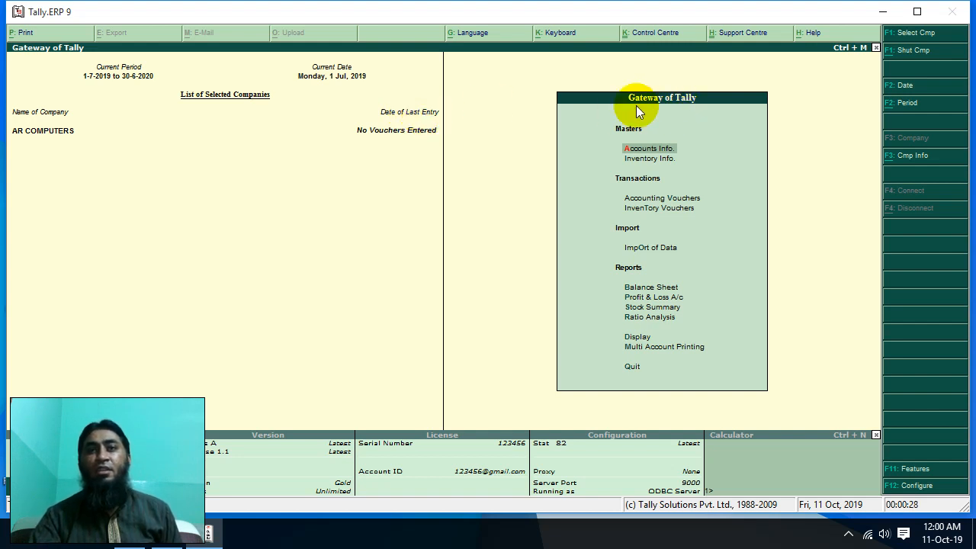
left_click(652, 152)
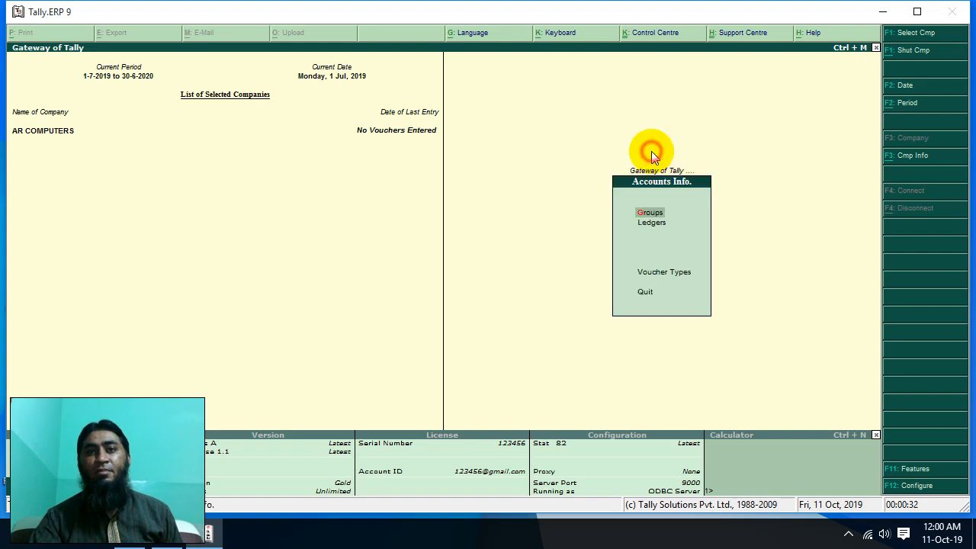
left_click(656, 223)
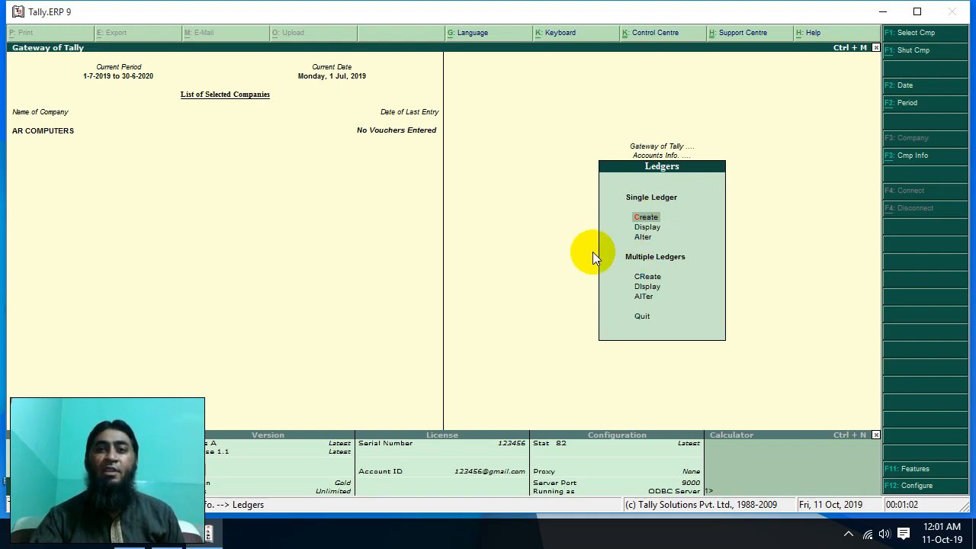
left_click(646, 217)
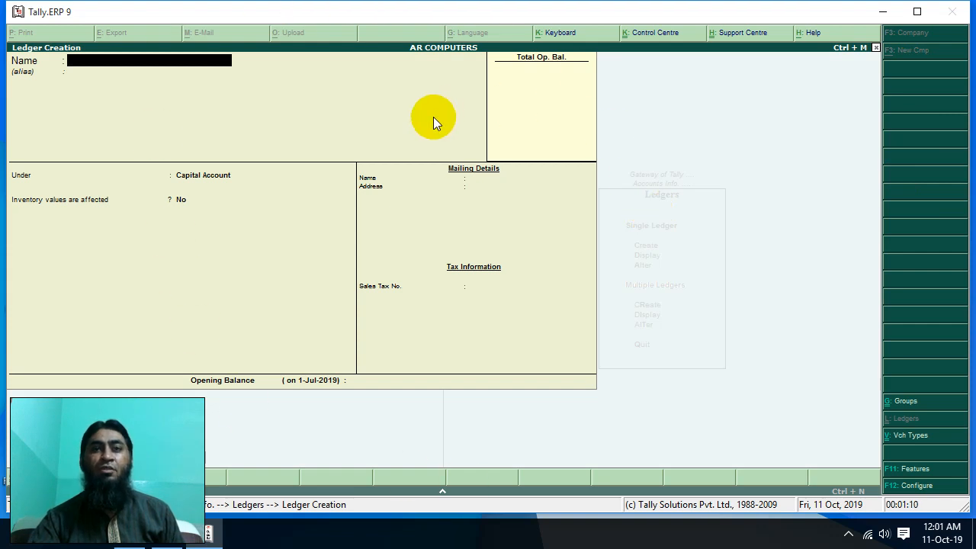
key("Escape")
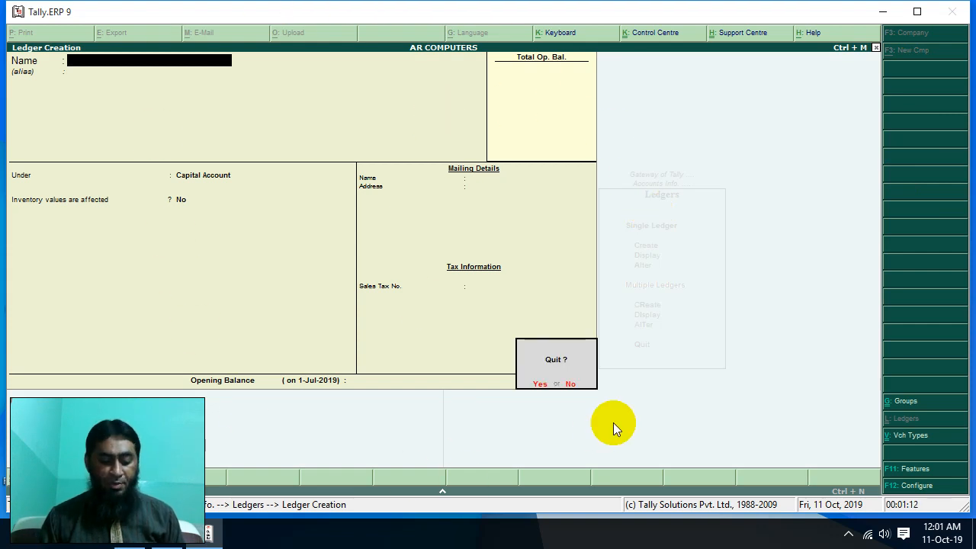
key("Return")
key("Escape")
key("Escape")
key("Escape")
key("Escape")
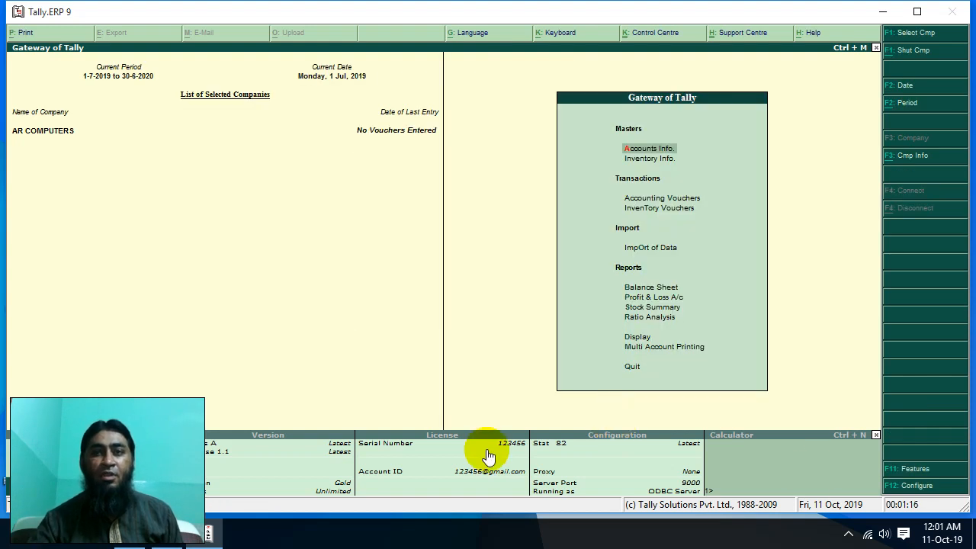
- Open Accounts Info > Ledgers, quit a Ledger Creation form unsaved, and highlight Display
key("Return")
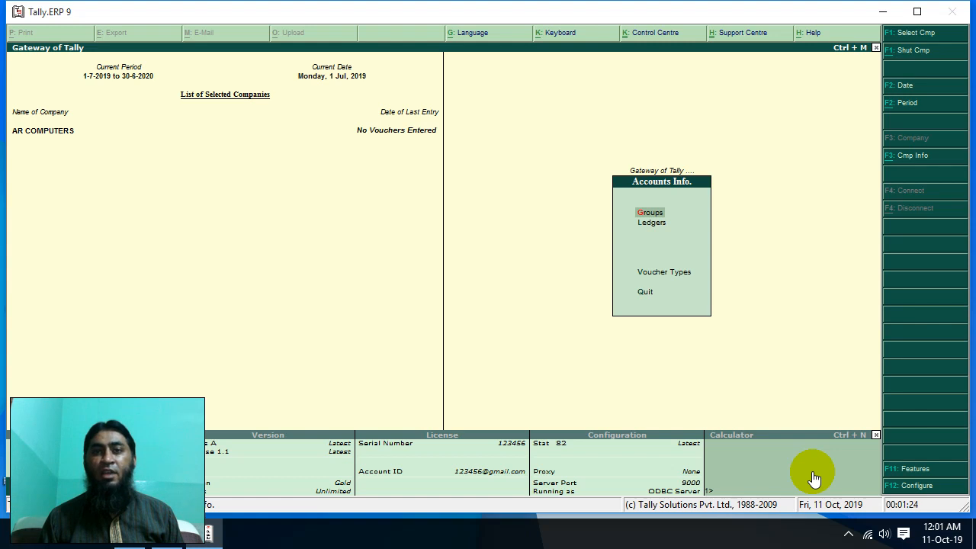
key("l")
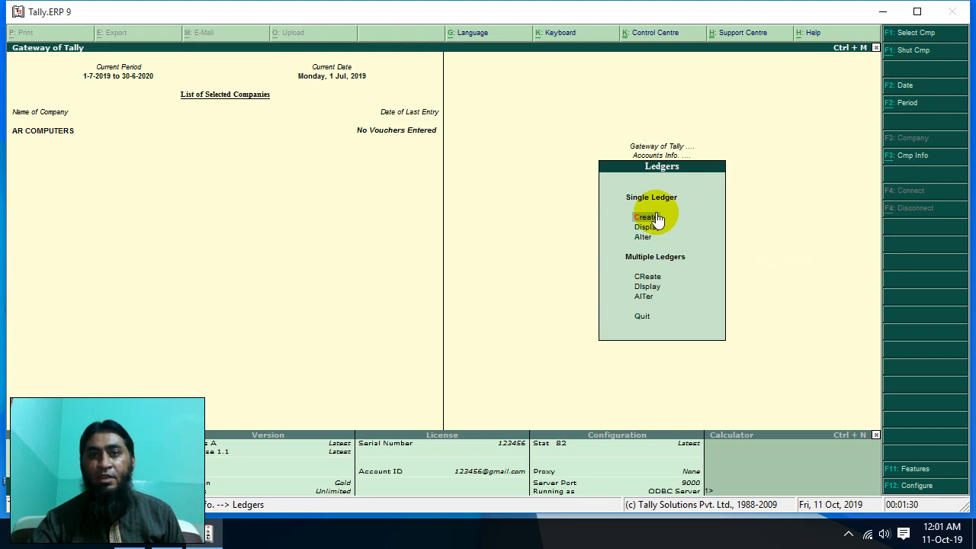
key("Return")
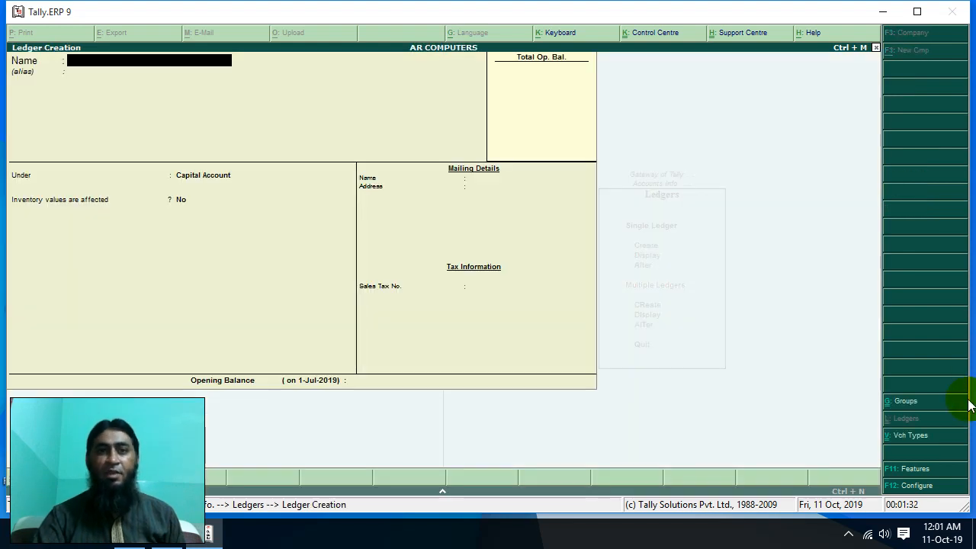
key("Escape")
key("y")
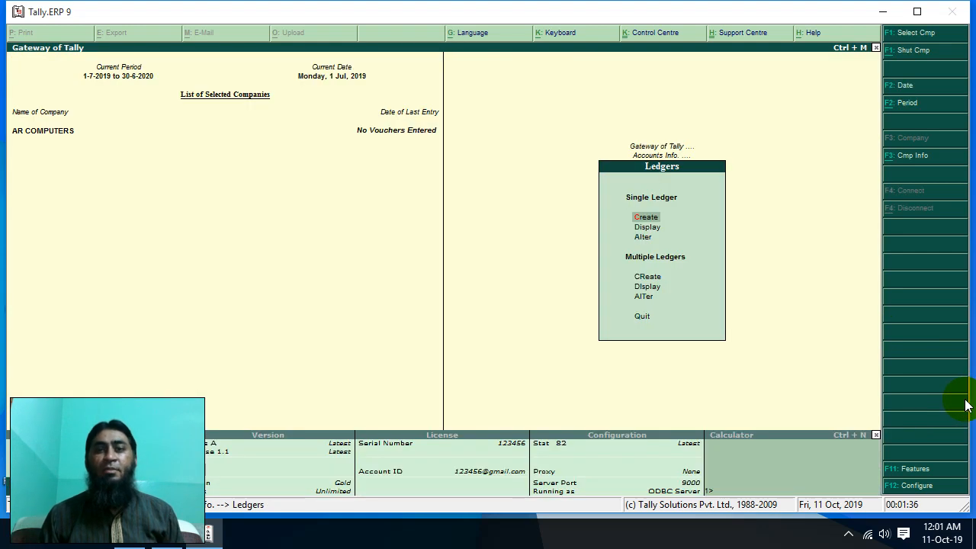
key("Down")
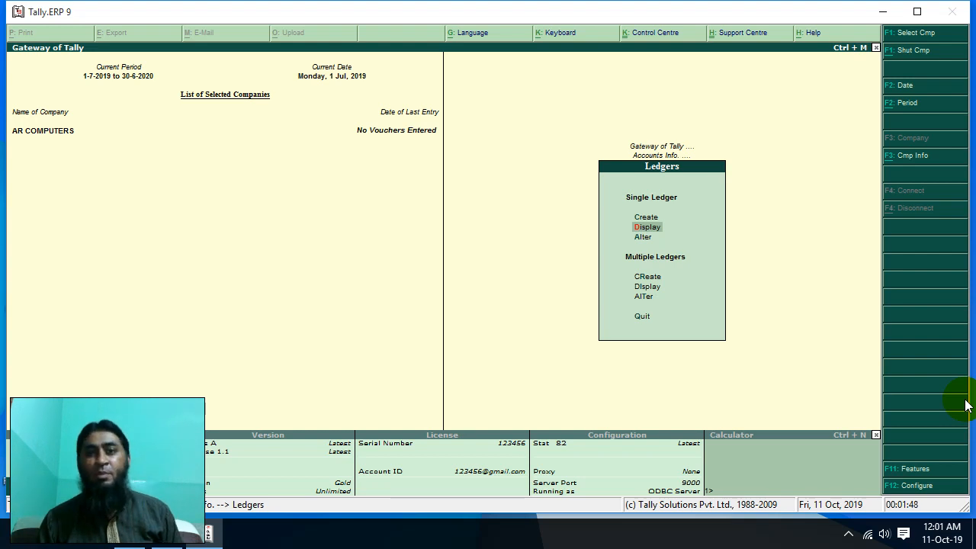
key("Return")
key("Down")
key("Up")
key("Down")
key("Up")
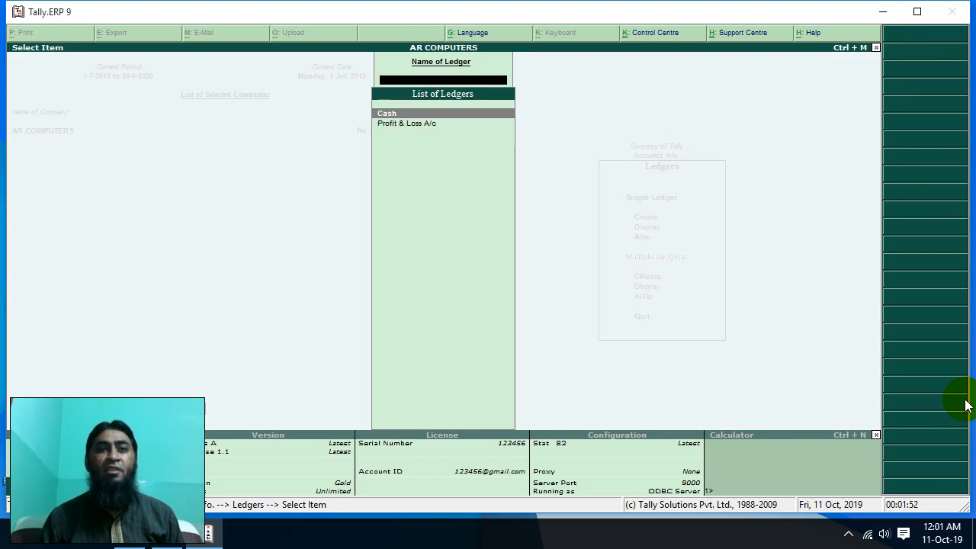
key("Down")
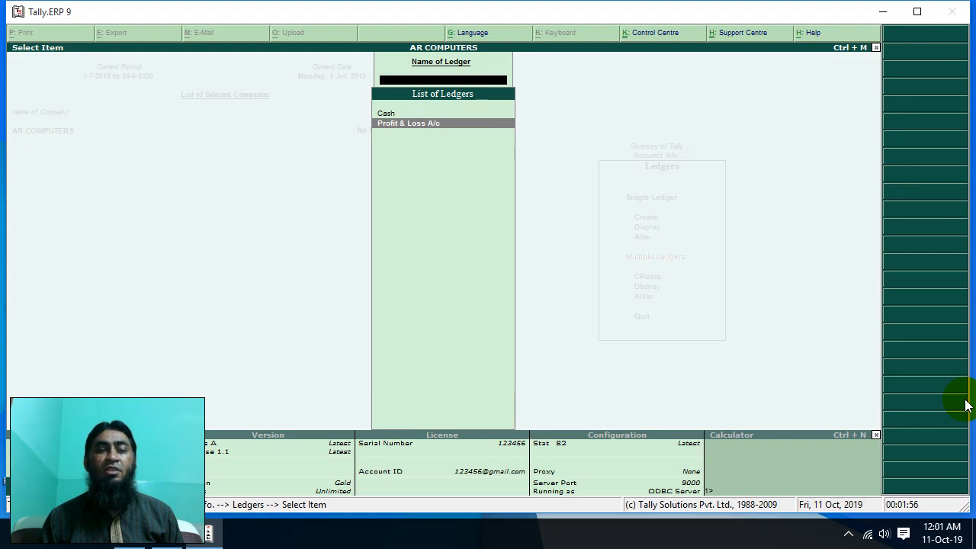
key("Up")
key("Down")
key("Up")
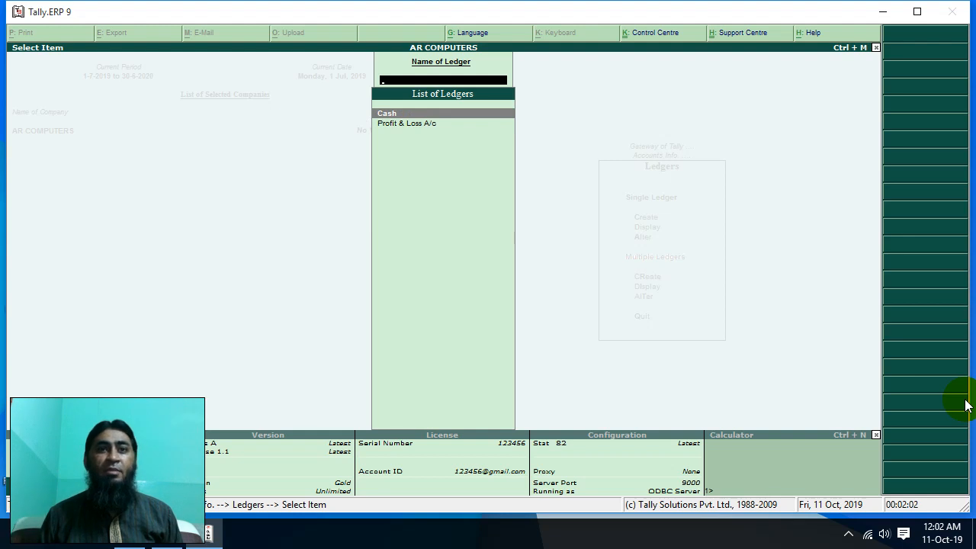
key("Down")
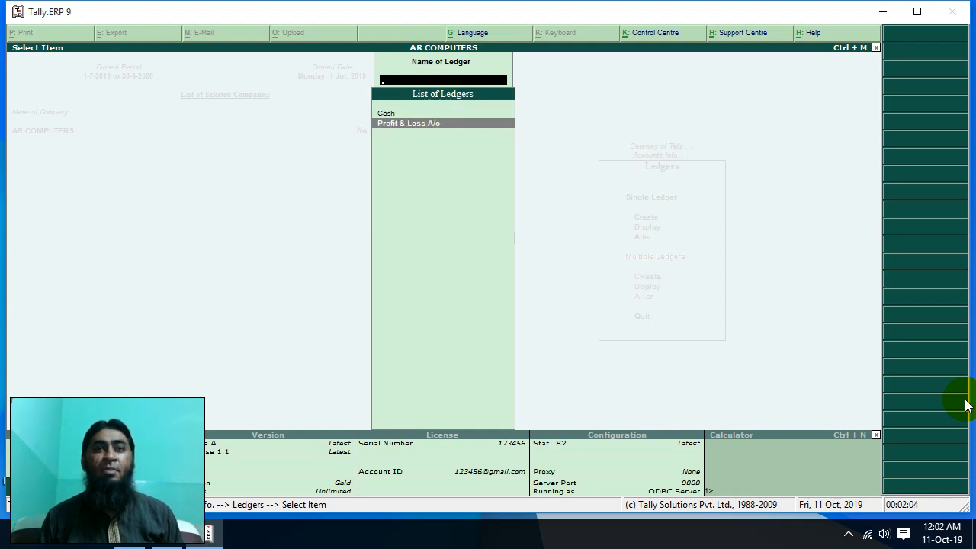
key("Escape")
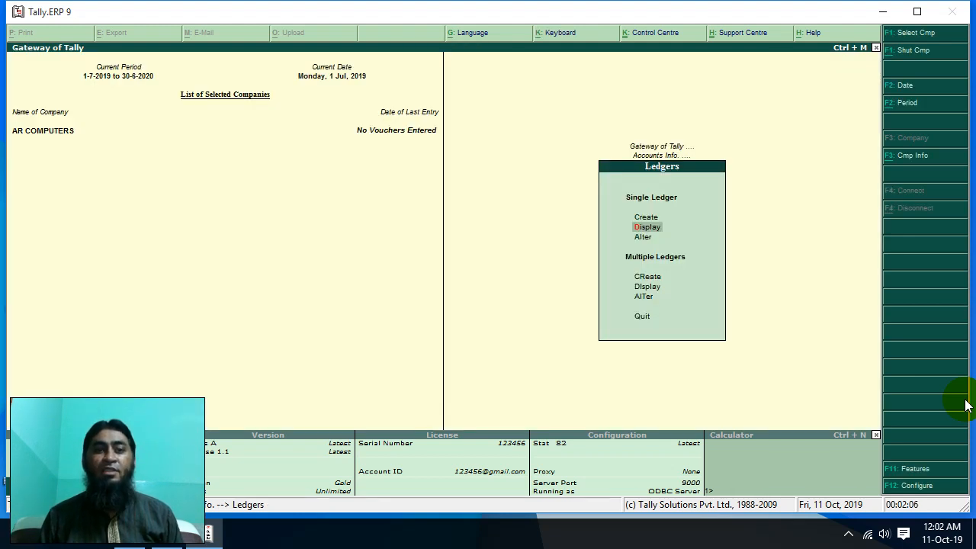
key("super")
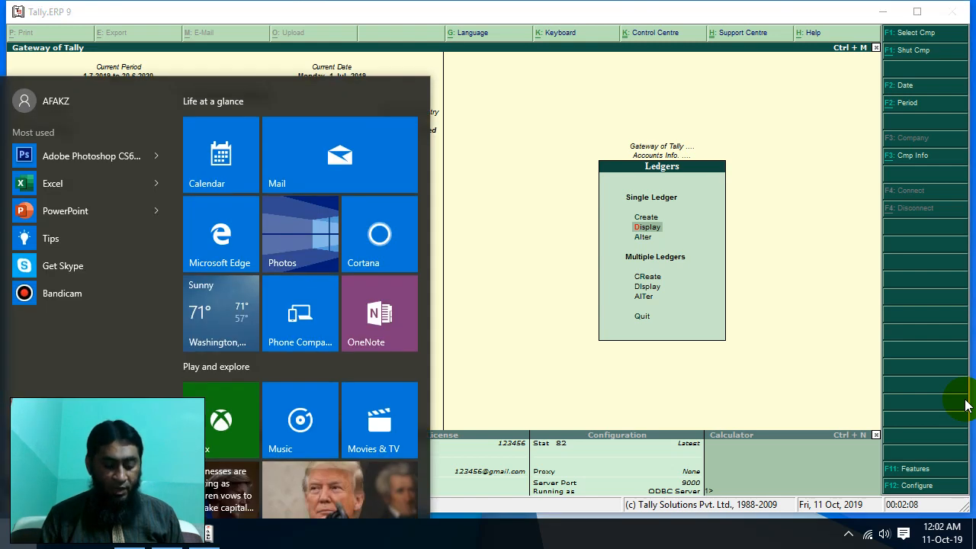
- Launch Microsoft Word from the Start search and create a blank document
key("super")
type("word")
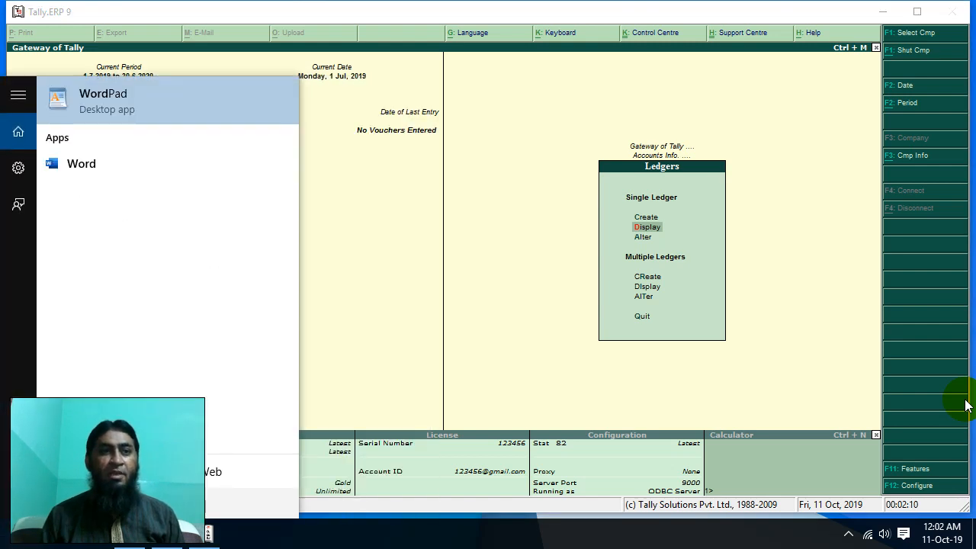
key("Down")
key("Return")
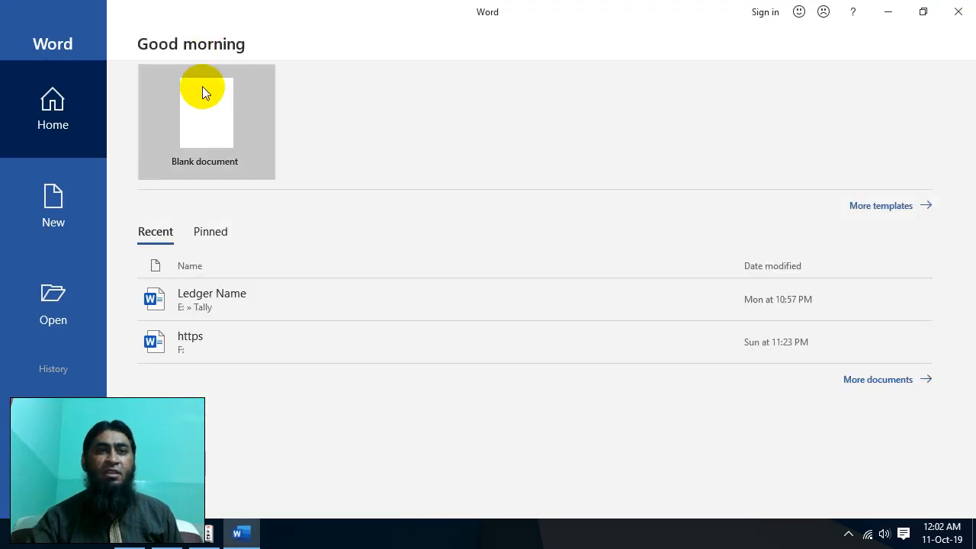
left_click(205, 107)
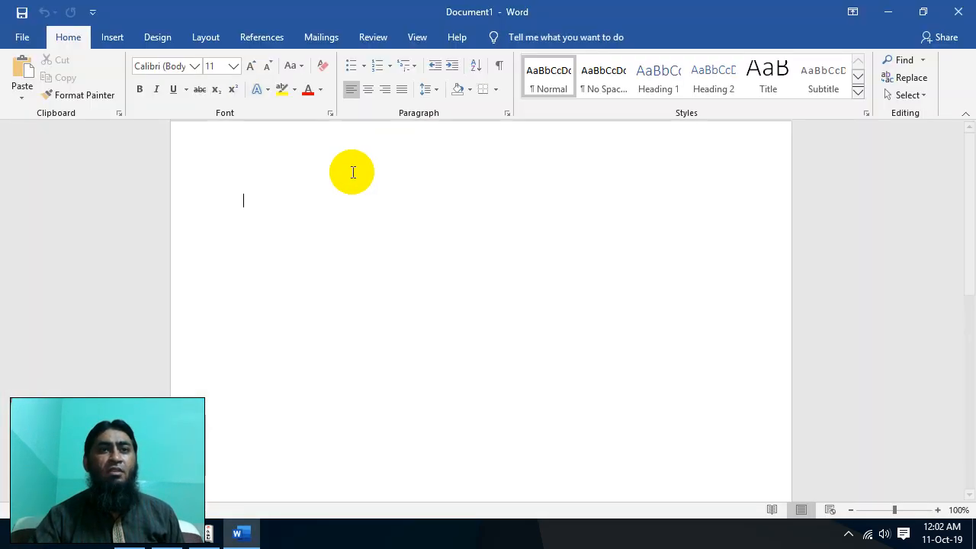
- Enlarge the font and type 'Started Busimess With Cash Rs.800,000/-'
key("ctrl+bracketright")
key("ctrl+bracketright")
key("ctrl+bracketright")
key("ctrl+bracketright")
key("ctrl+bracketright")
key("ctrl+bracketright")
key("ctrl+bracketright")
key("ctrl+bracketright")
key("ctrl+bracketright")
key("ctrl+bracketright")
key("ctrl+bracketright")
key("ctrl+bracketright")
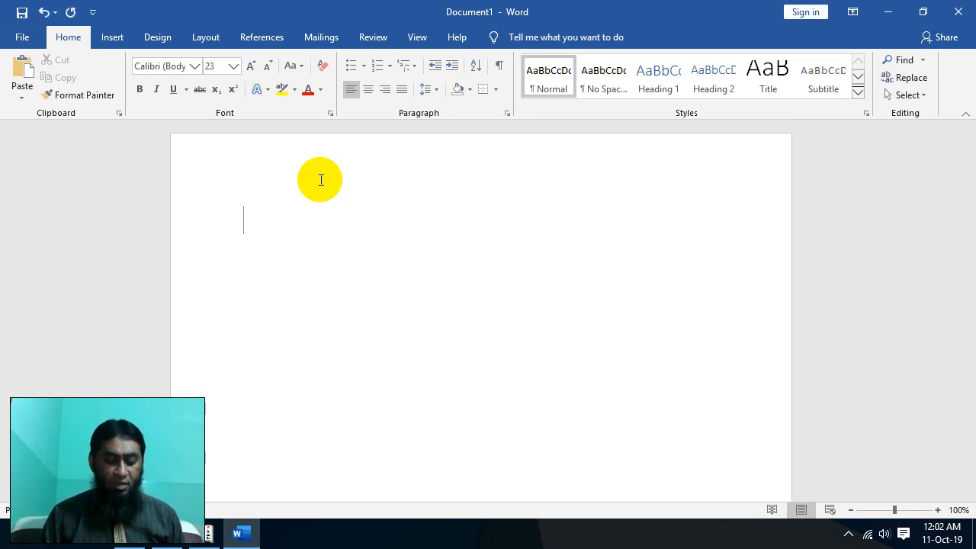
type("S")
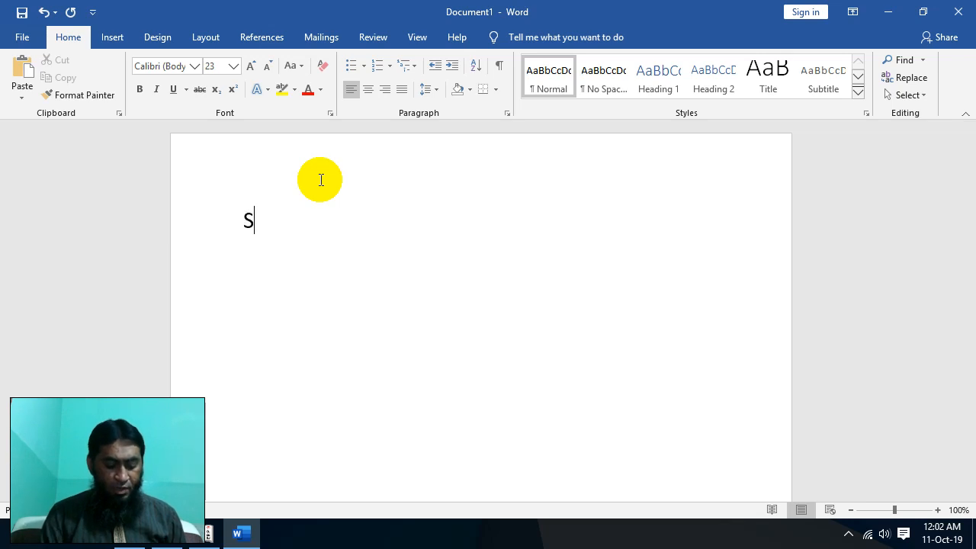
type("tarte")
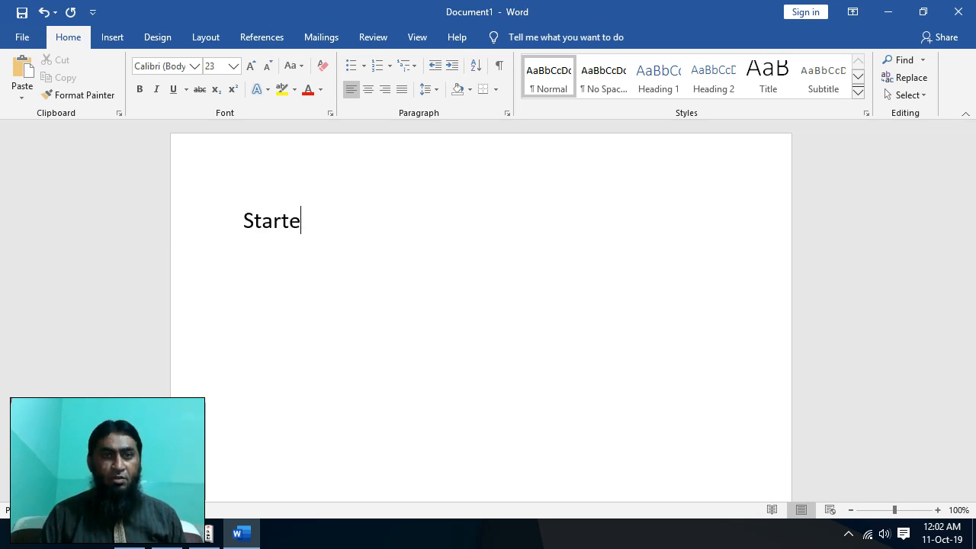
type("d Busimess ")
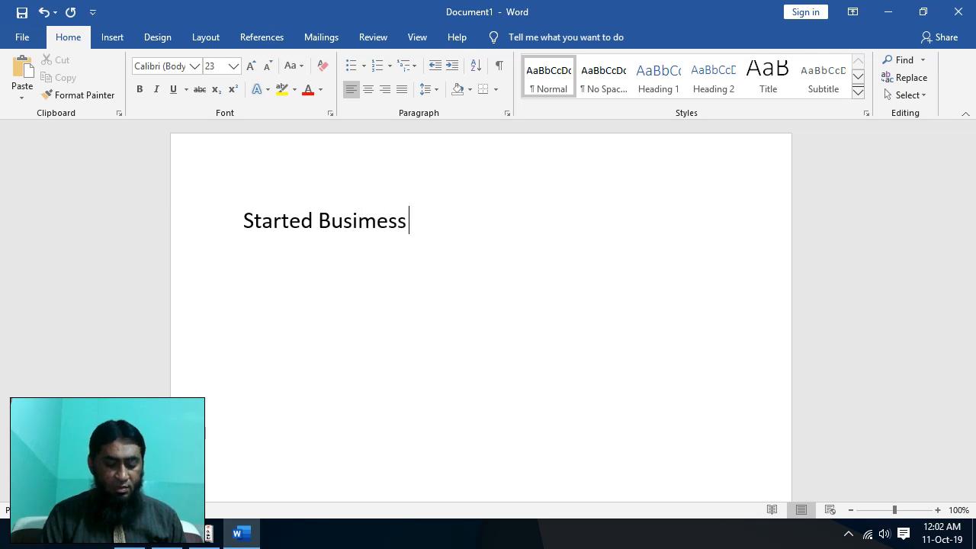
type("With Cah")
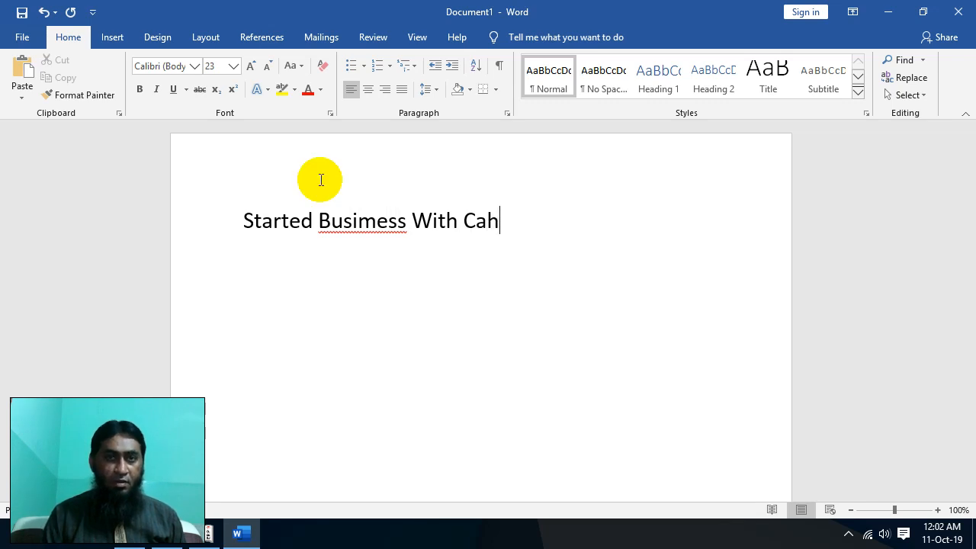
key("BackSpace")
type("sh R")
type("s")
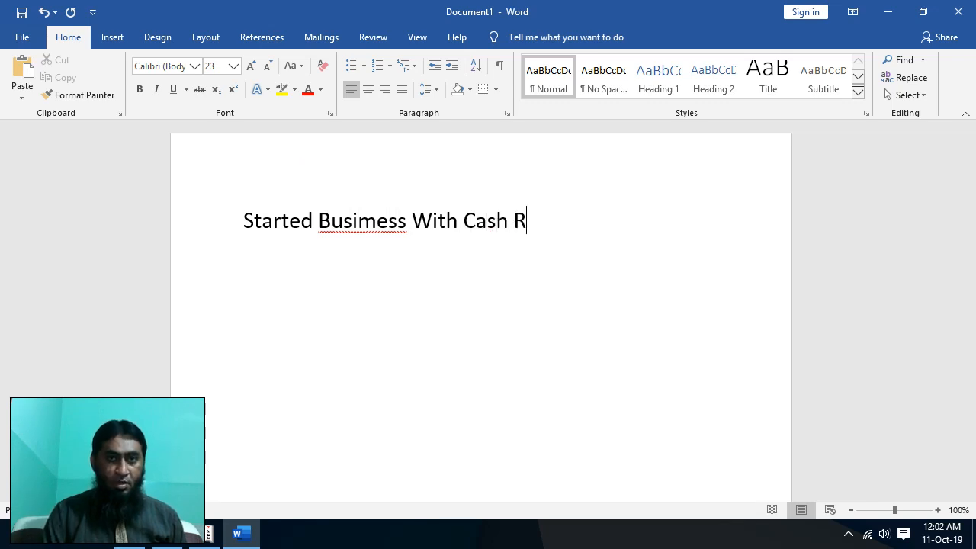
type(".8")
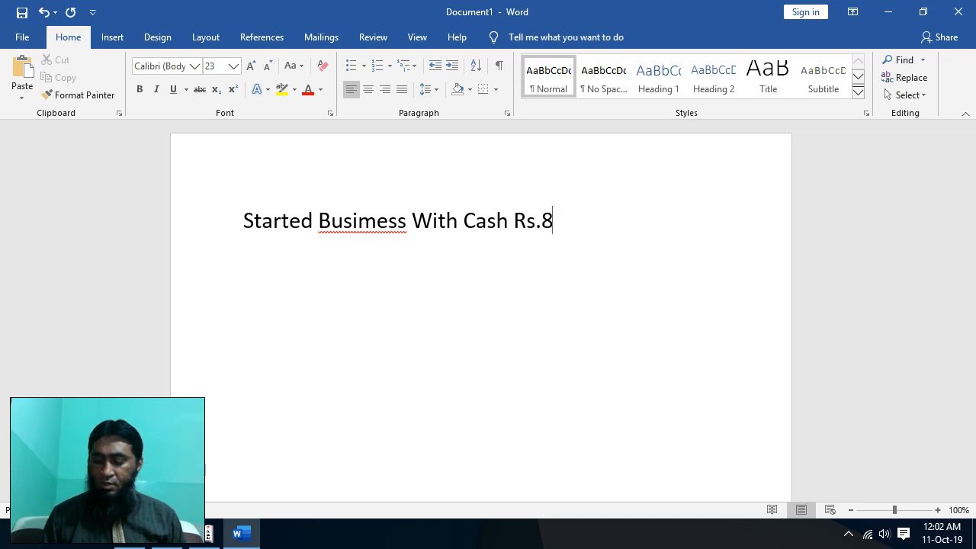
type("00,000/-")
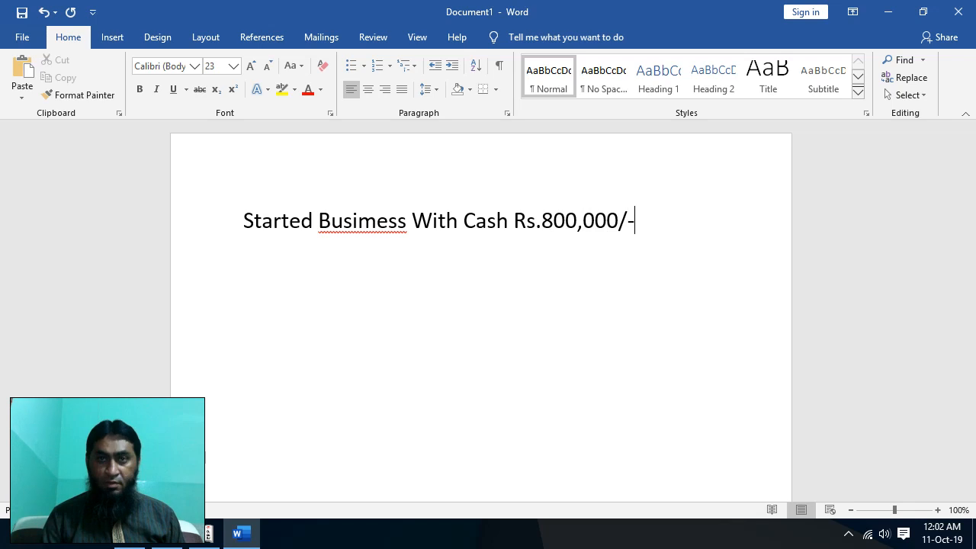
- Correct 'Busimess' to 'Business' and accept lowercase 'with' from the grammar suggestion
left_click(369, 220)
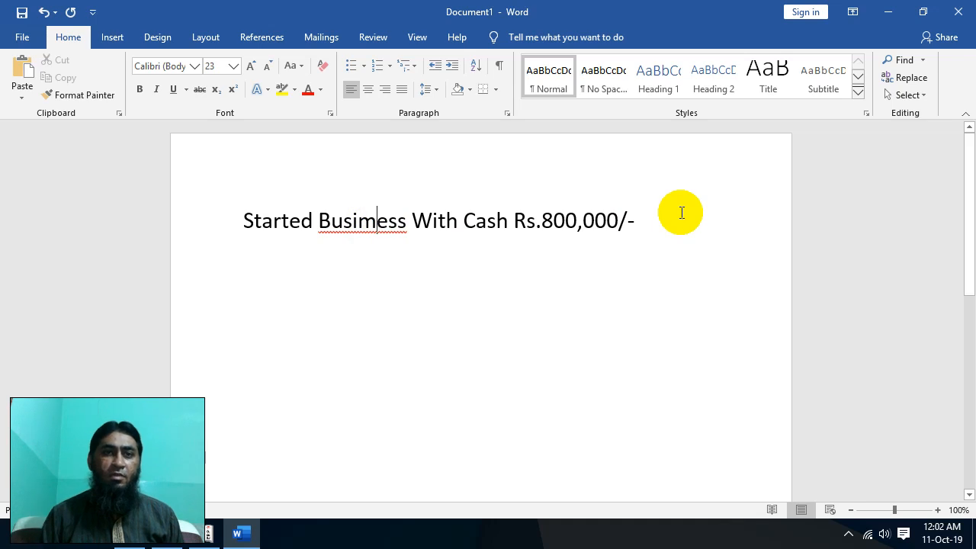
key("BackSpace")
type("n")
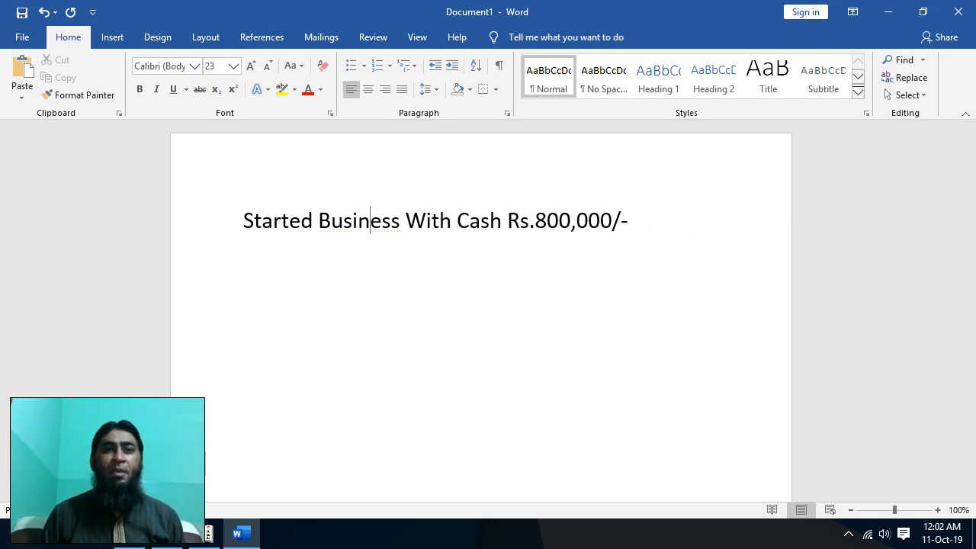
key("Right")
key("Right")
key("Right")
key("Right")
key("Right")
key("Right")
key("Right")
key("Right")
key("Right")
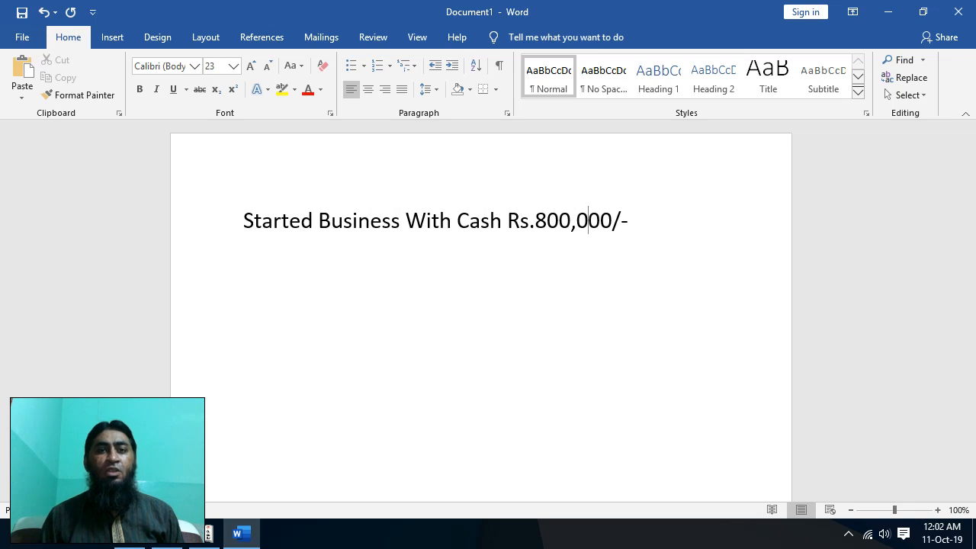
key("Left")
key("Left")
key("Left")
key("Left")
key("shift+Right")
key("shift+Right")
key("shift+Right")
key("shift+Right")
key("shift+Right")
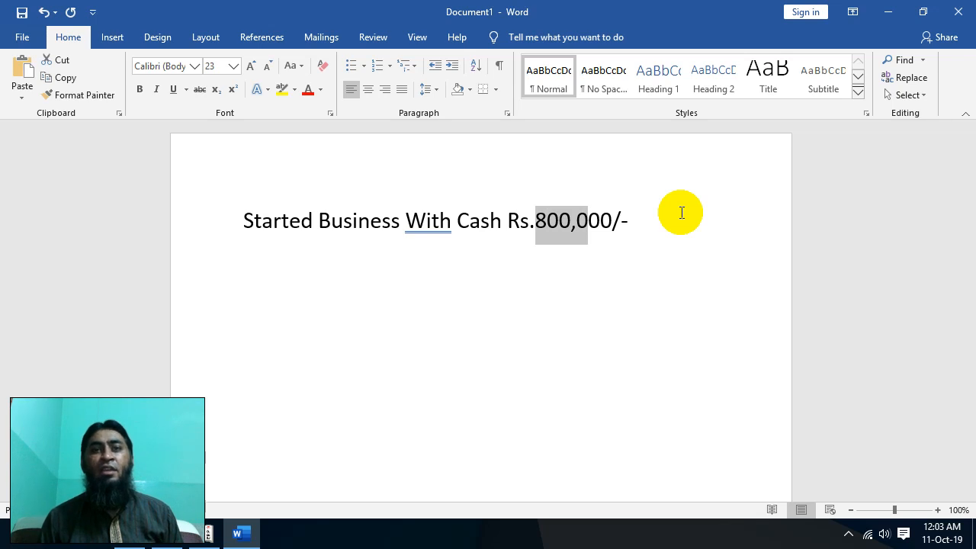
right_click(430, 229)
left_click(380, 244)
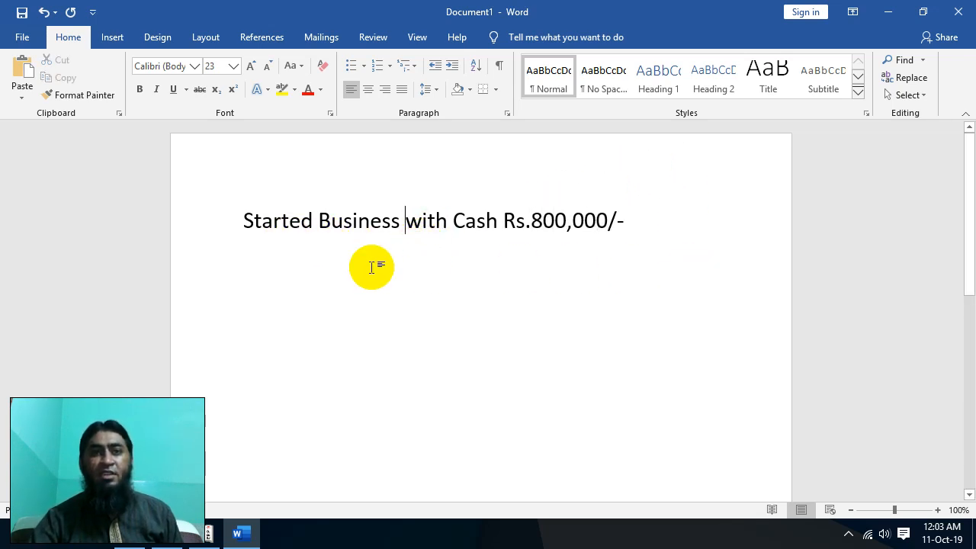
- Add a new empty line below the heading line
left_click(640, 221)
key("Return")
key("Right")
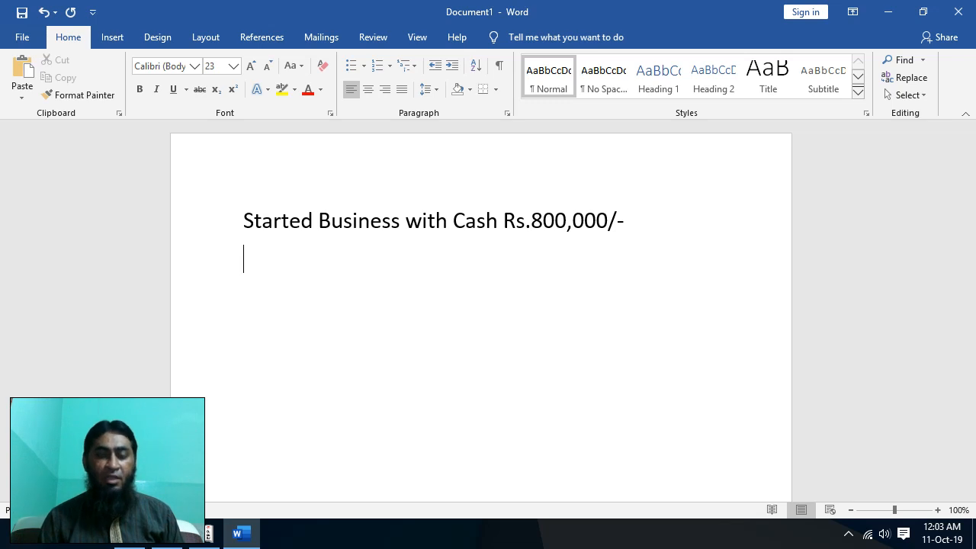
- Type the auto-numbered items '1. CASH' and '2. Capital Account', then select the heading line
type("1. ")
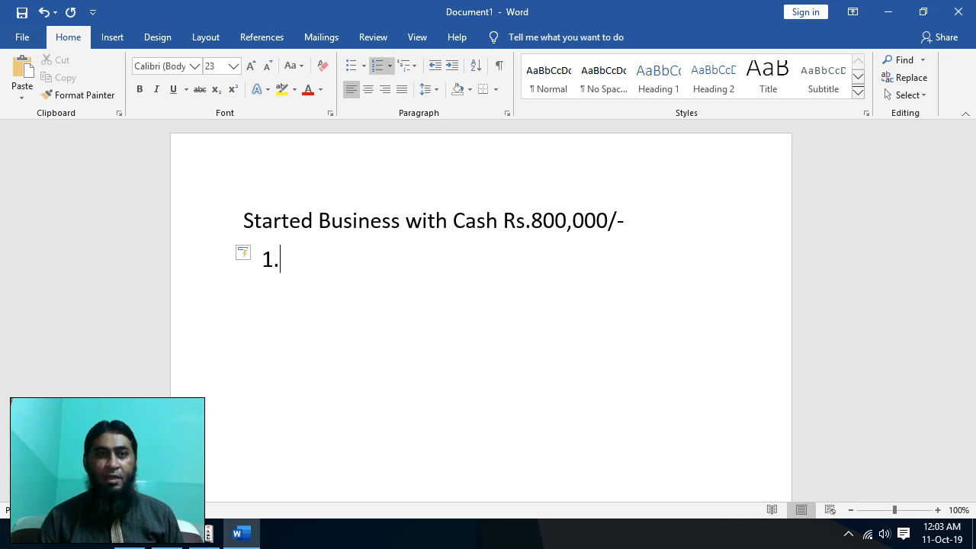
type("CASH")
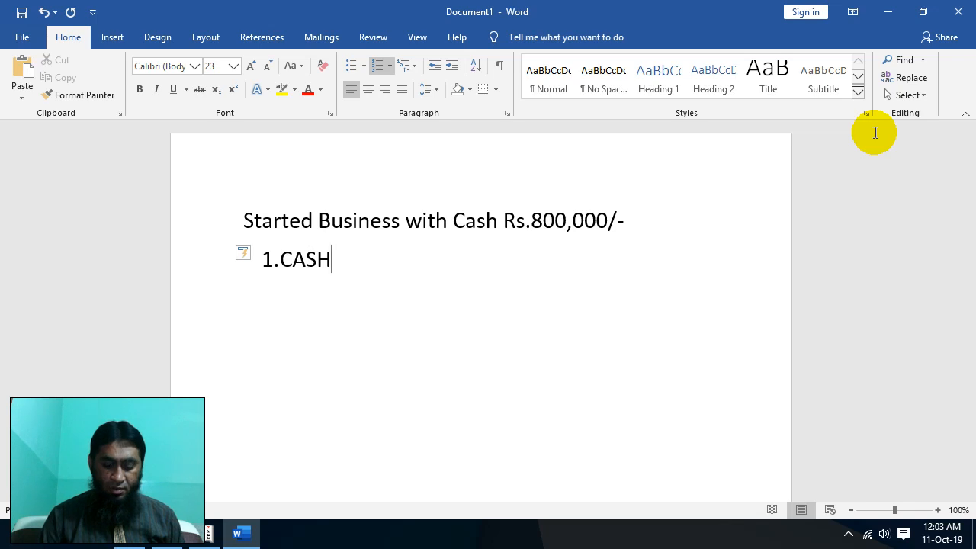
key("Return")
type("2.2")
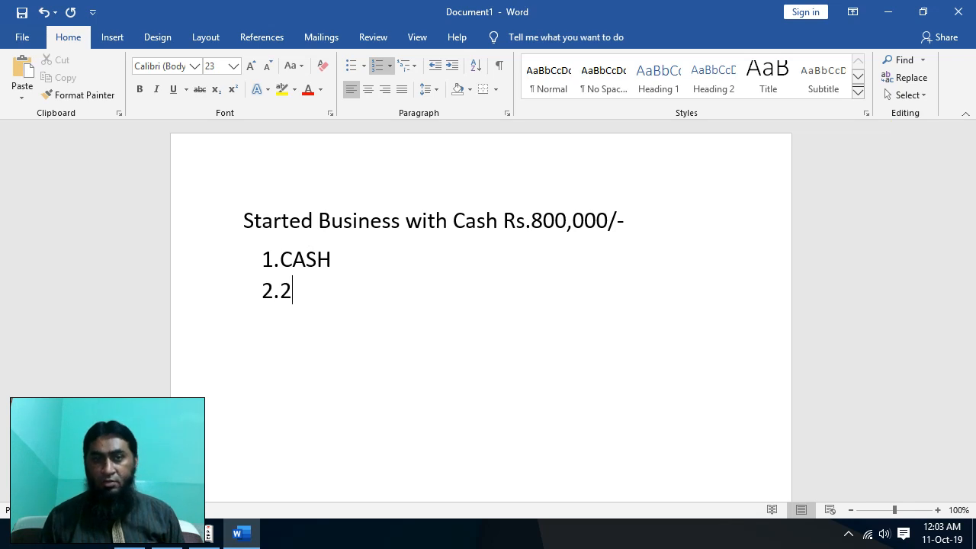
key("BackSpace")
key("BackSpace")
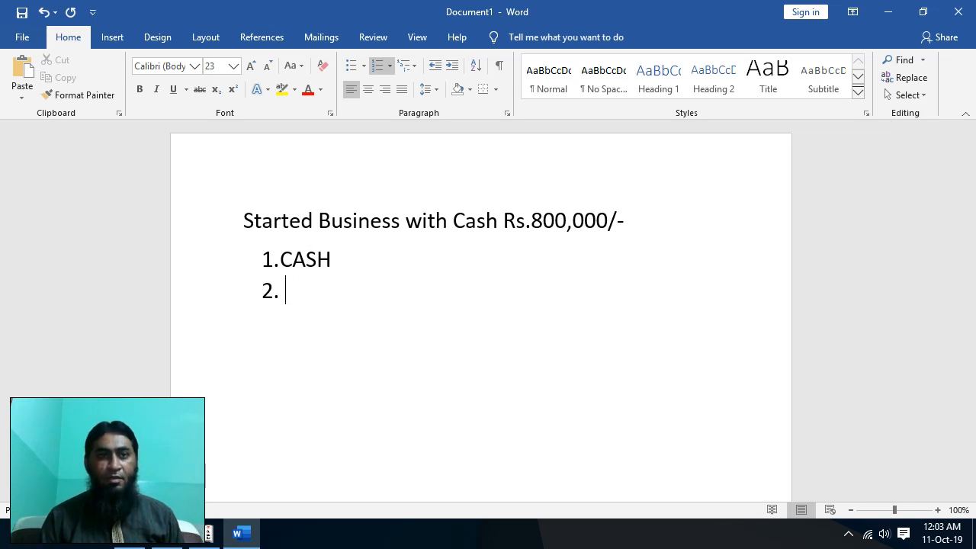
type("Capi")
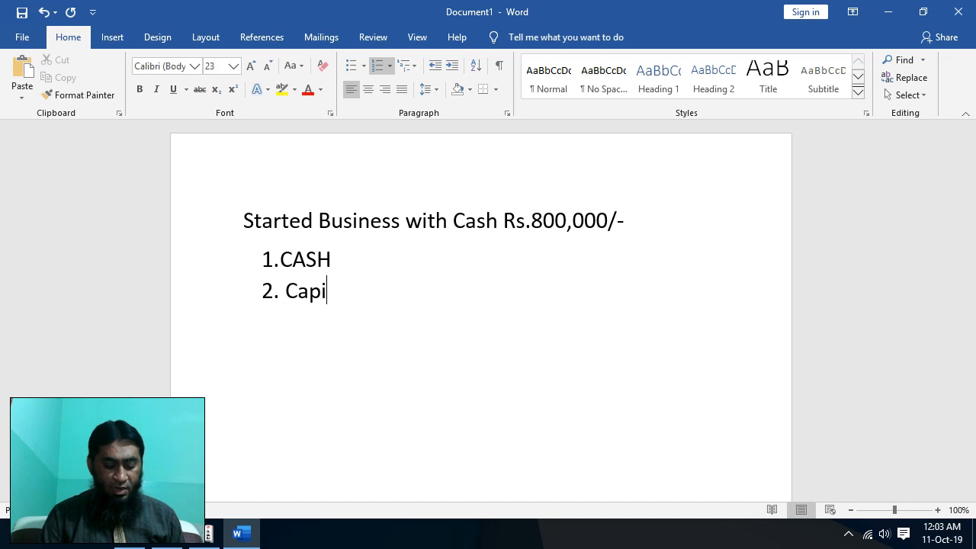
type("tal Account")
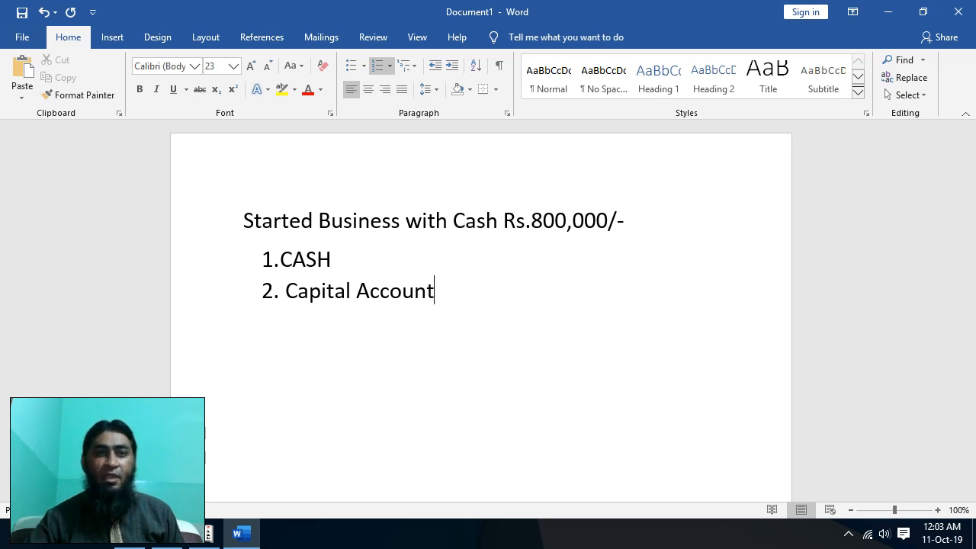
left_click_drag(245, 221, 701, 227)
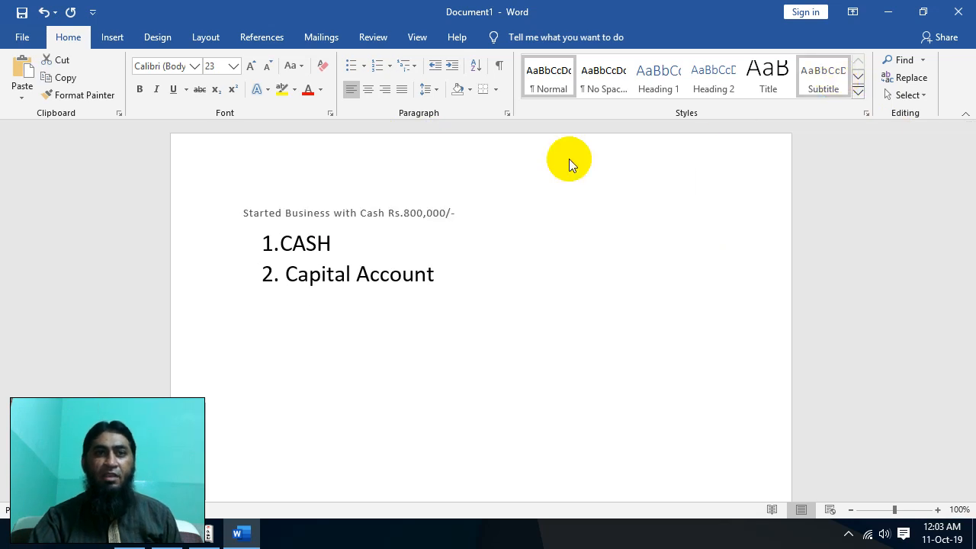
left_click(575, 281)
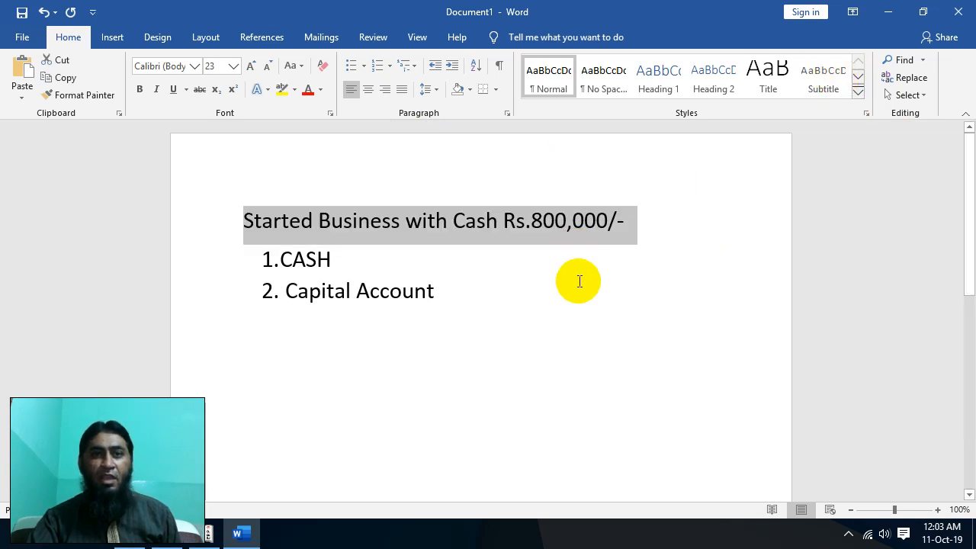
left_click(554, 221)
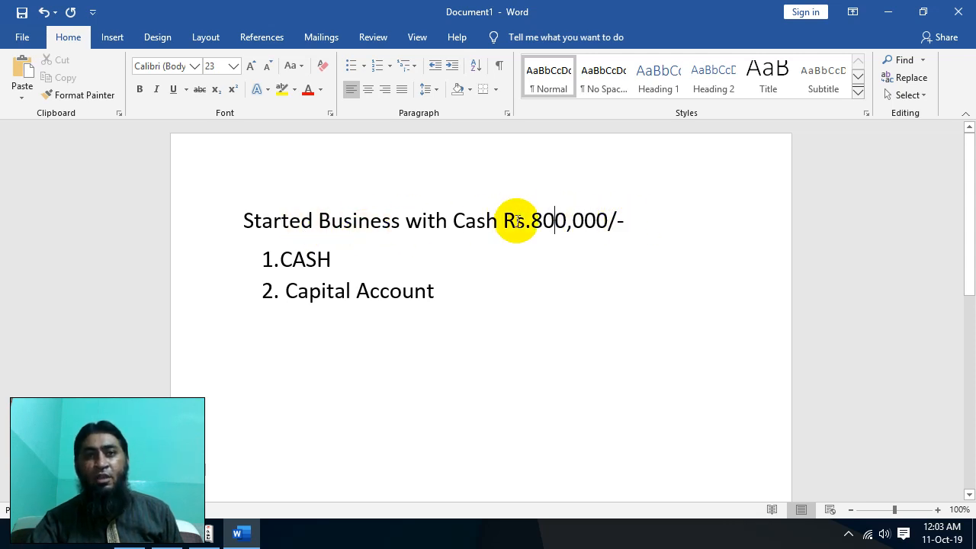
left_click(318, 259)
left_click(348, 291)
left_click(320, 261)
left_click(342, 298)
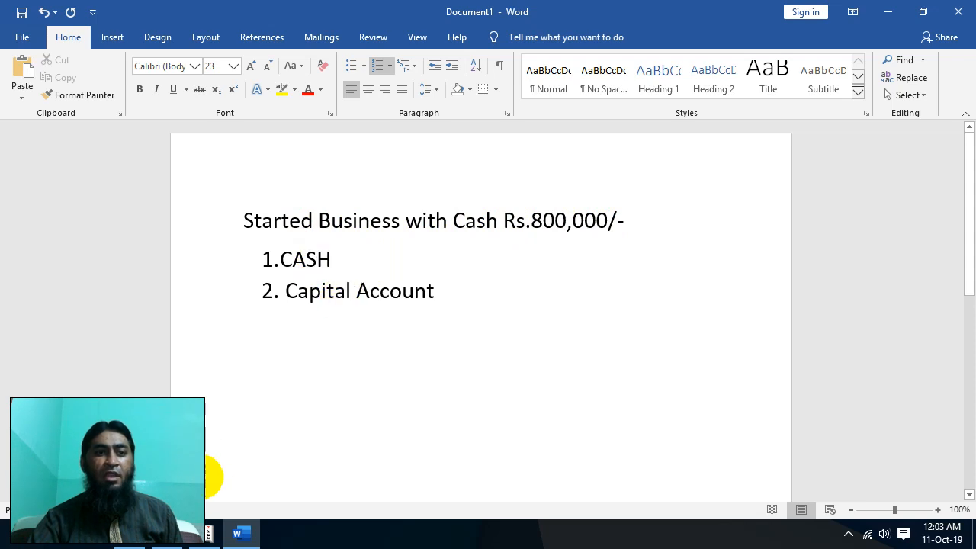
- Back in Tally, check the existing ledger list, minimize Word, and start a new single ledger
left_click(209, 533)
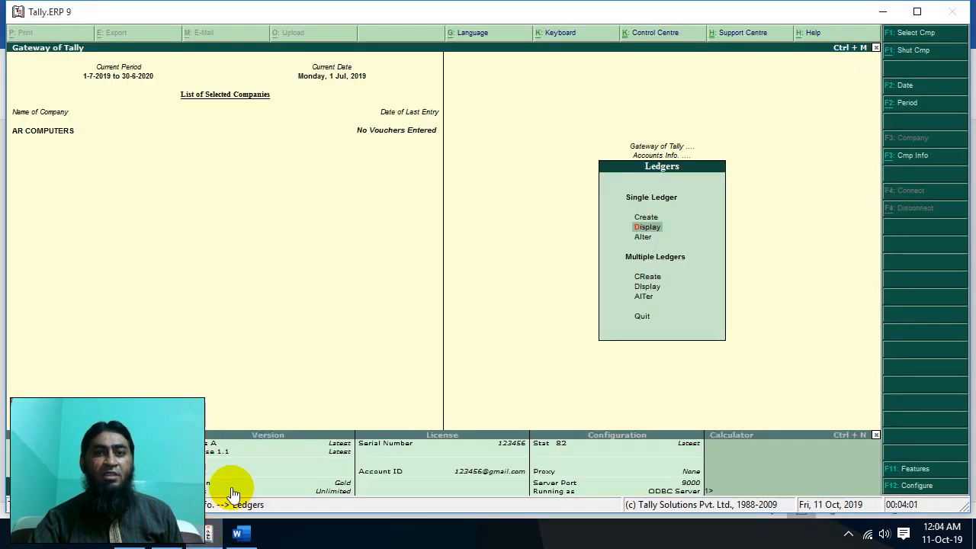
left_click(640, 227)
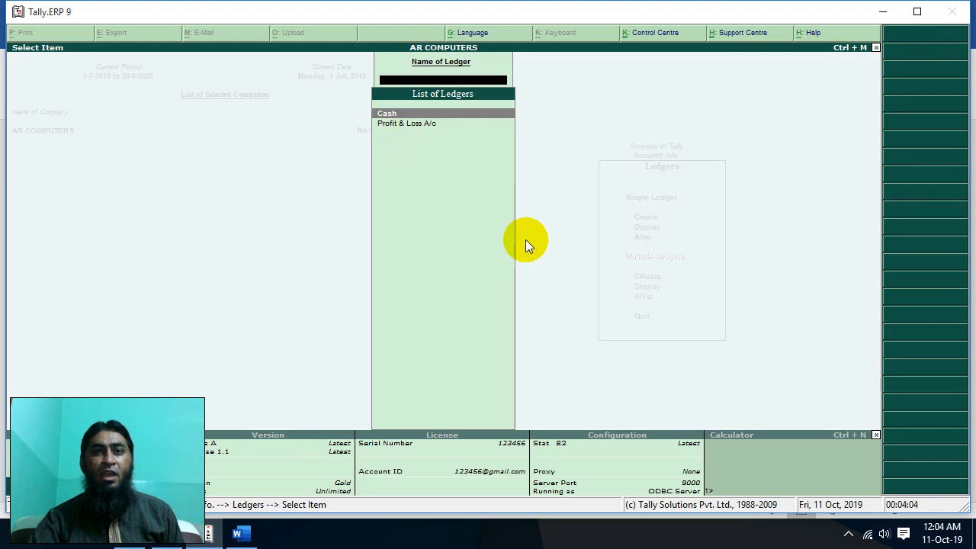
key("Escape")
left_click(240, 533)
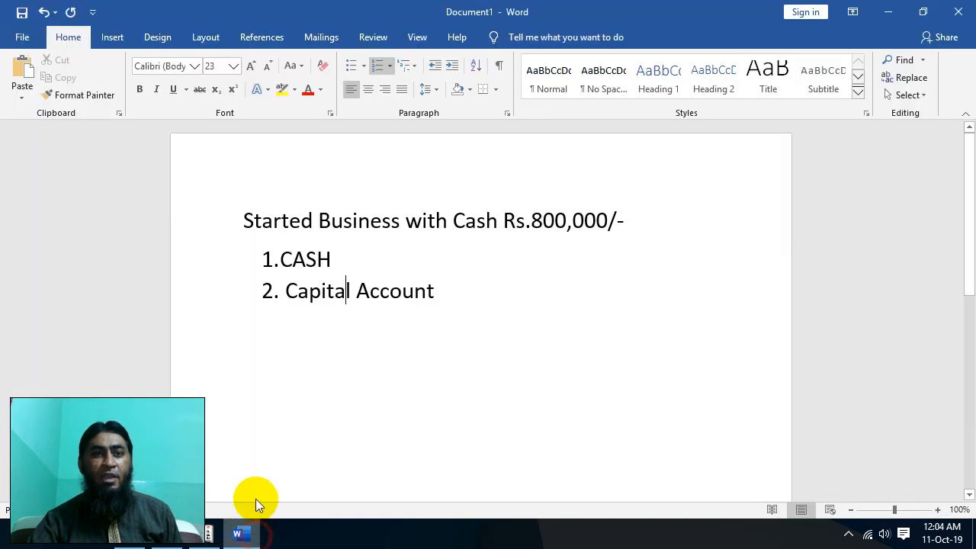
left_click(890, 16)
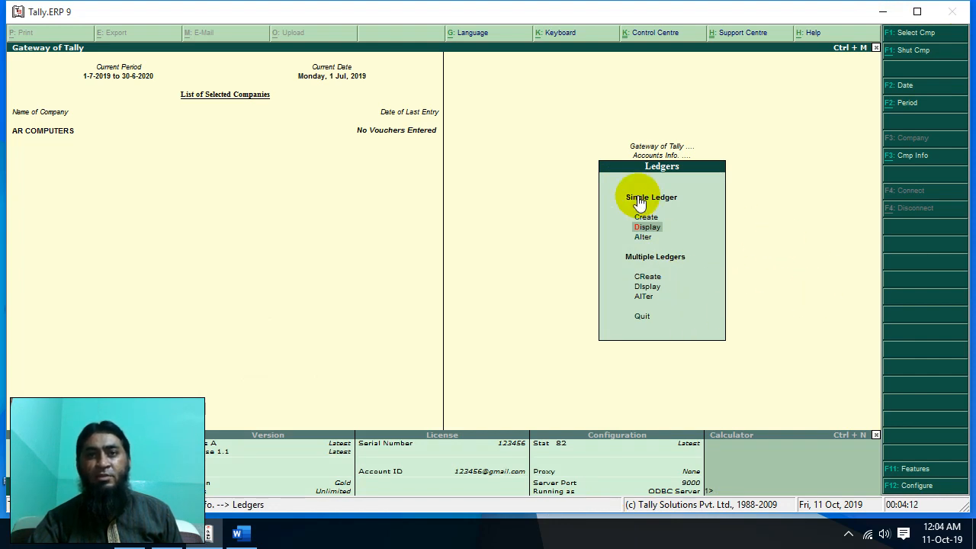
left_click(647, 218)
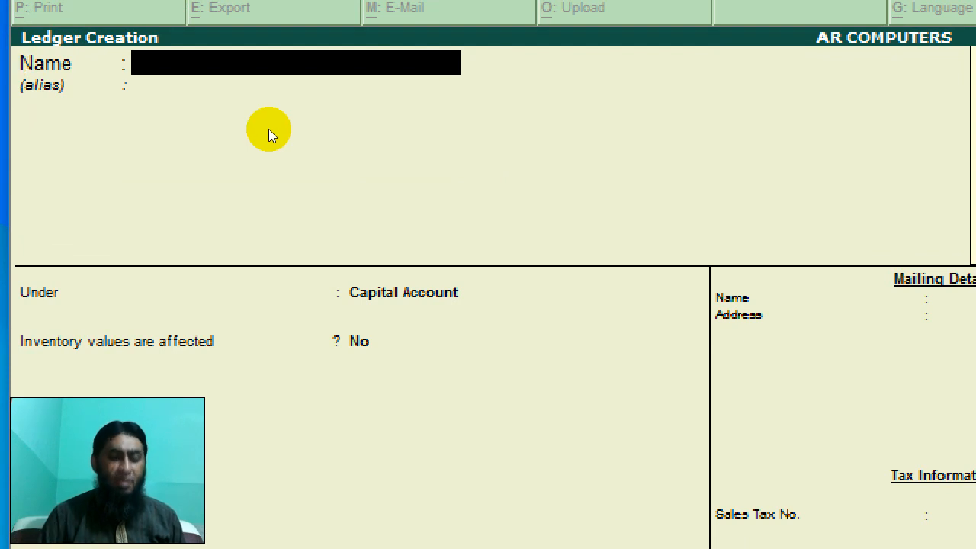
- Name the ledger 'Capital', skip the alias, and keep it under Capital Account
type("Capital")
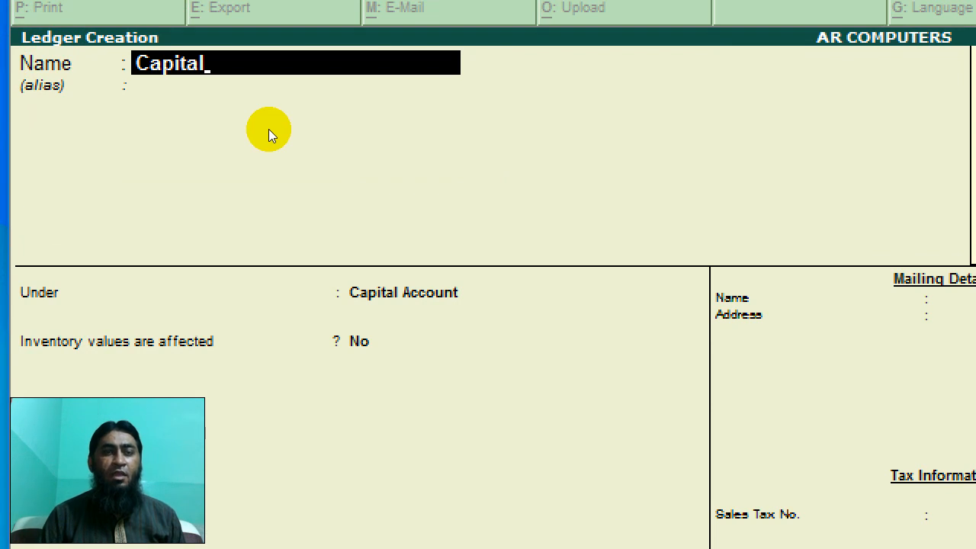
key("super")
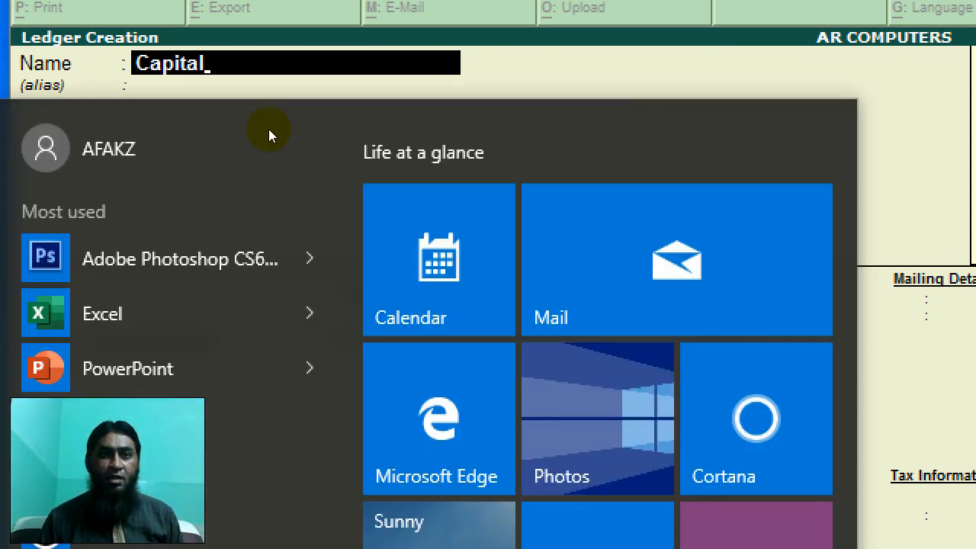
key("Escape")
key("Return")
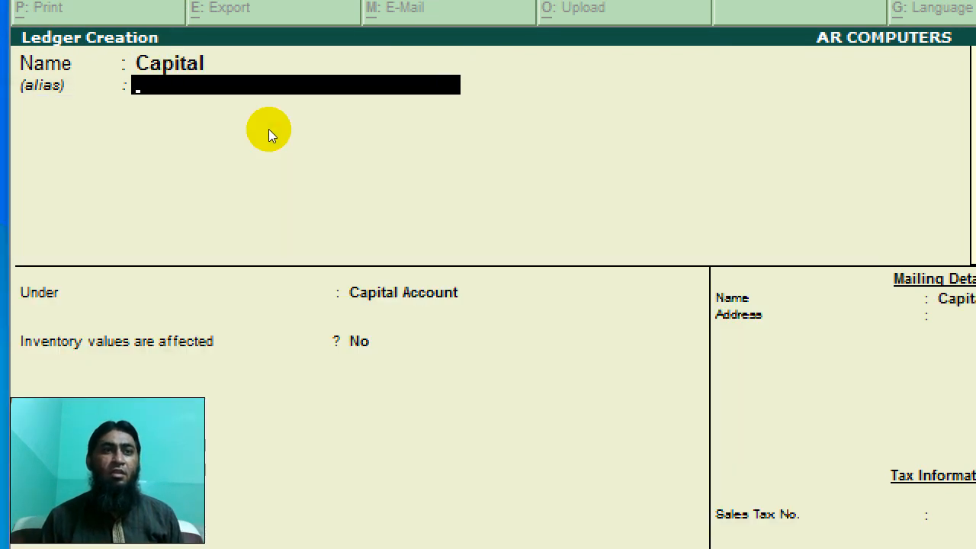
key("Return")
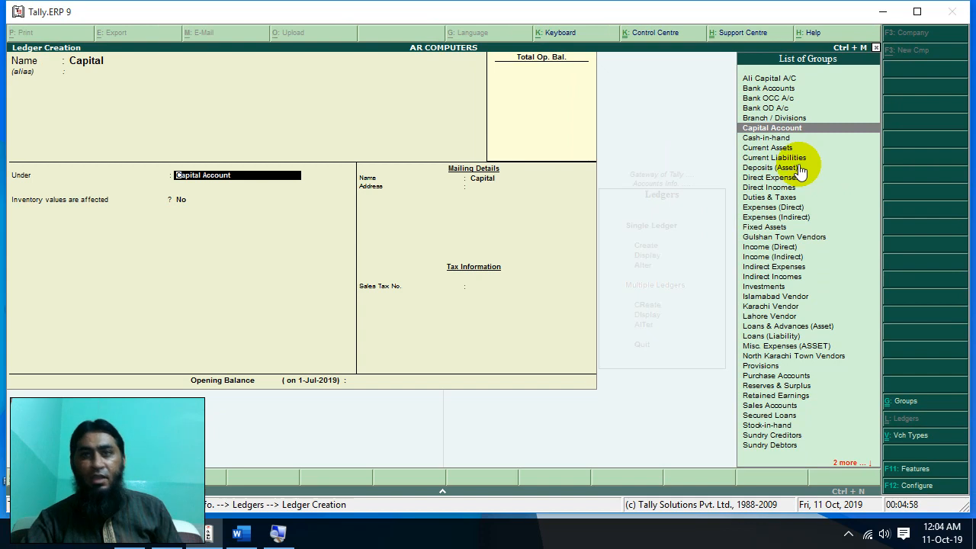
left_click(778, 129)
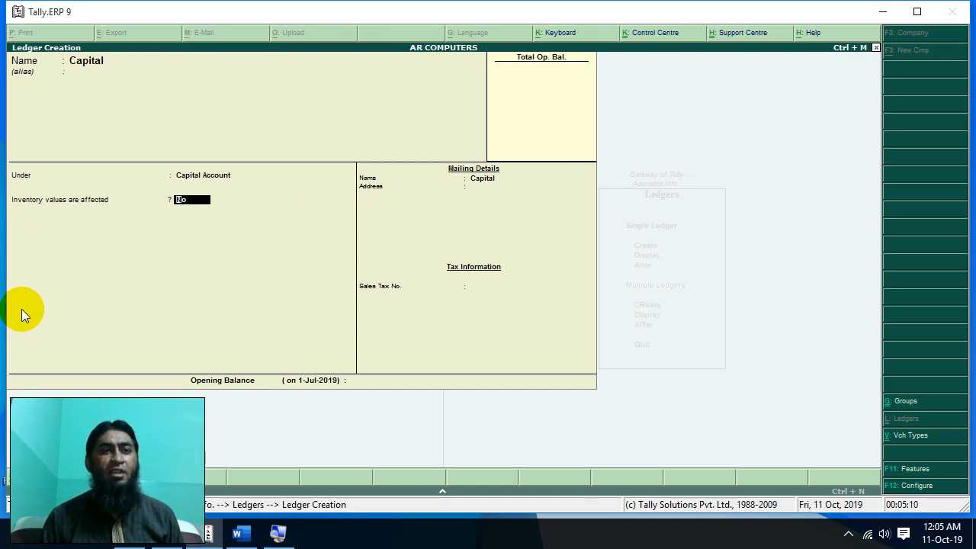
- Fill in the mailing address and sales tax number, leave opening balance empty, and save Capital
key("Return")
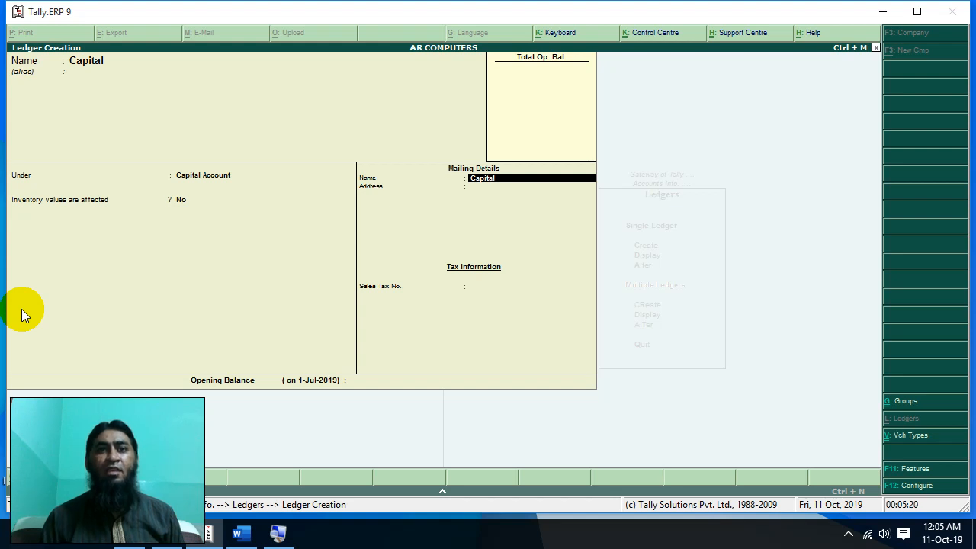
key("Return")
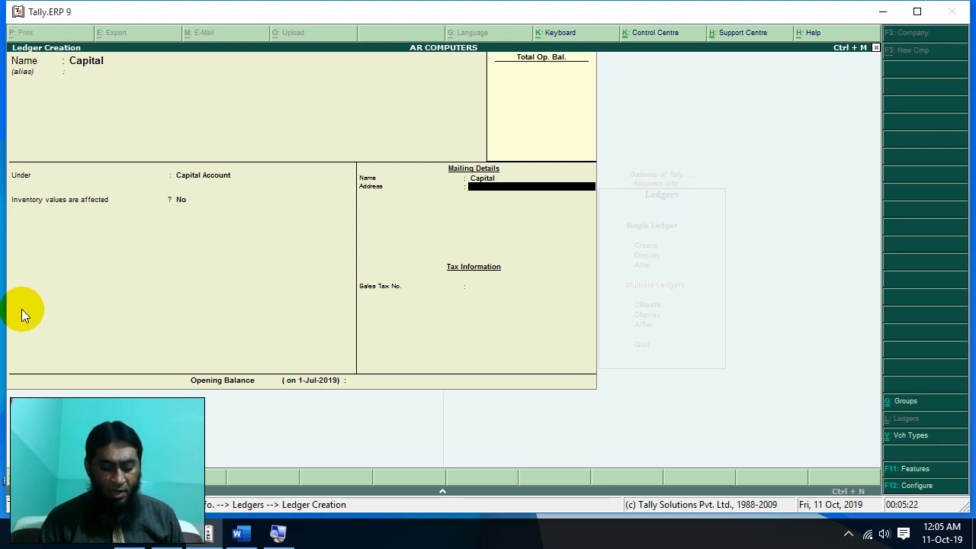
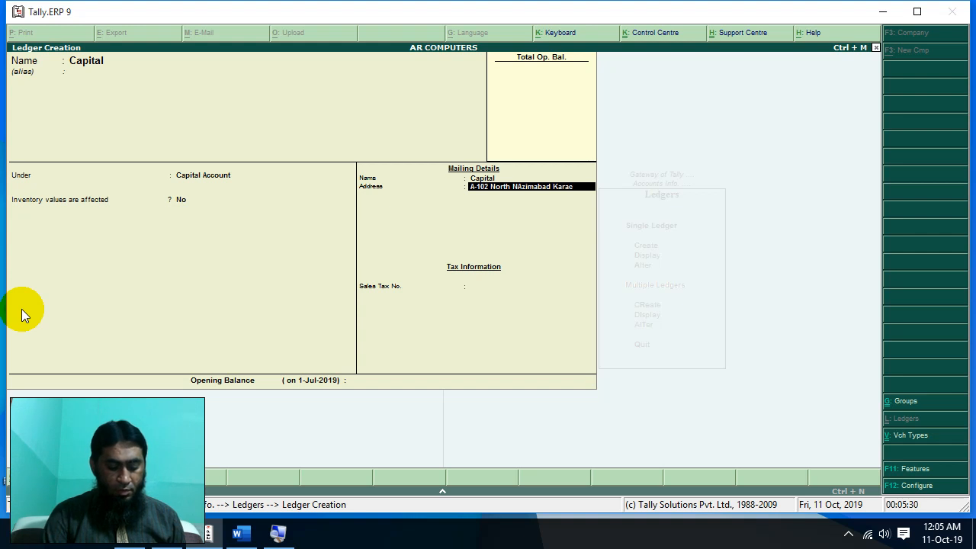
key("Return")
key("Return")
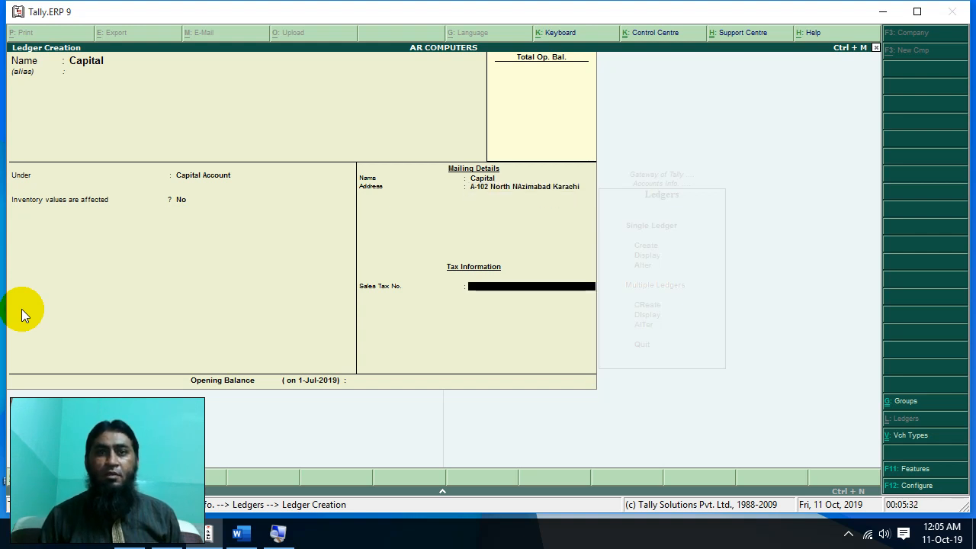
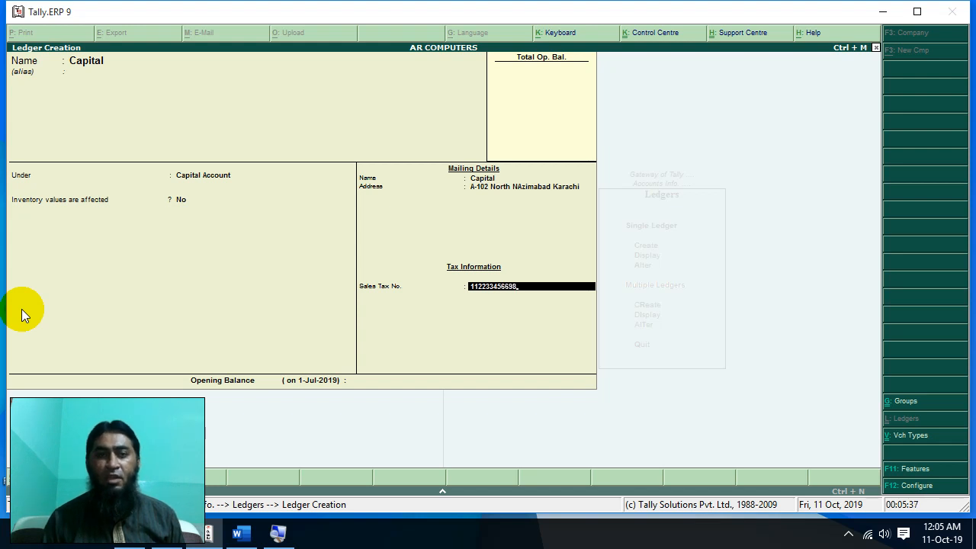
key("Return")
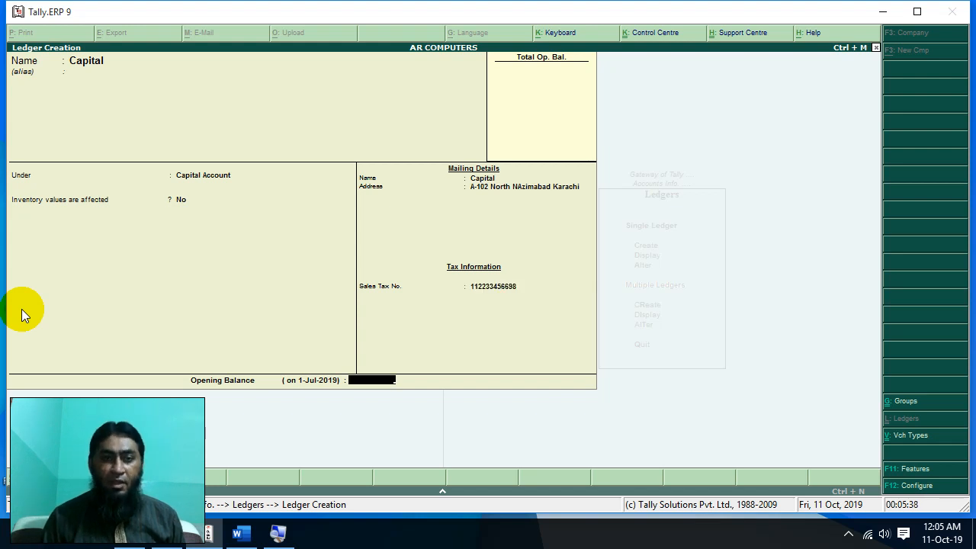
key("Return")
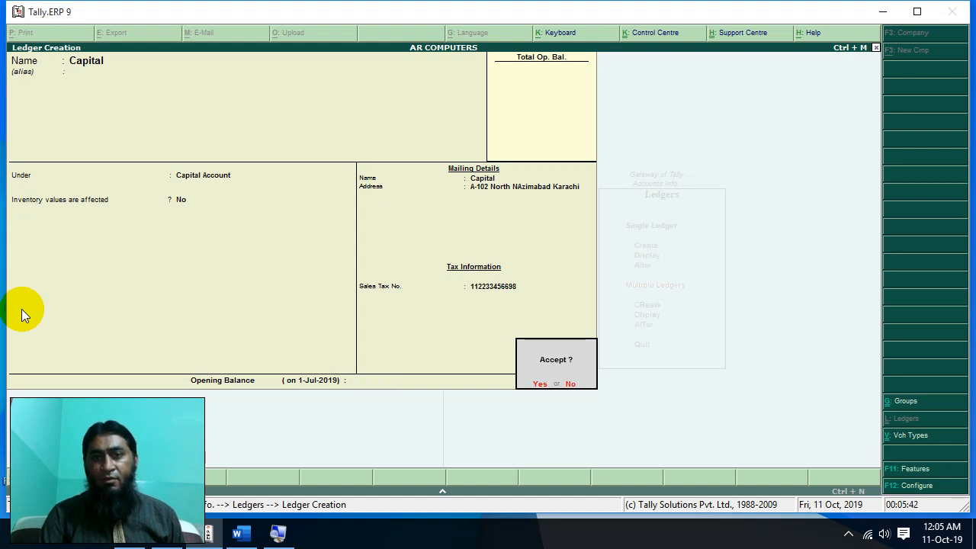
key("Return")
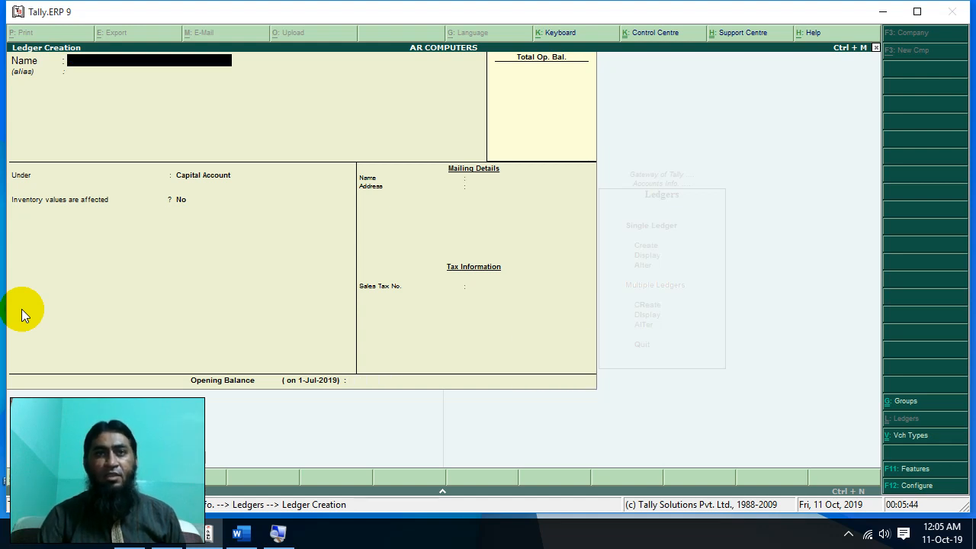
key("Escape")
- Quit ledger creation and verify the list shows Capital, Cash and Profit & Loss A/c
key("Return")
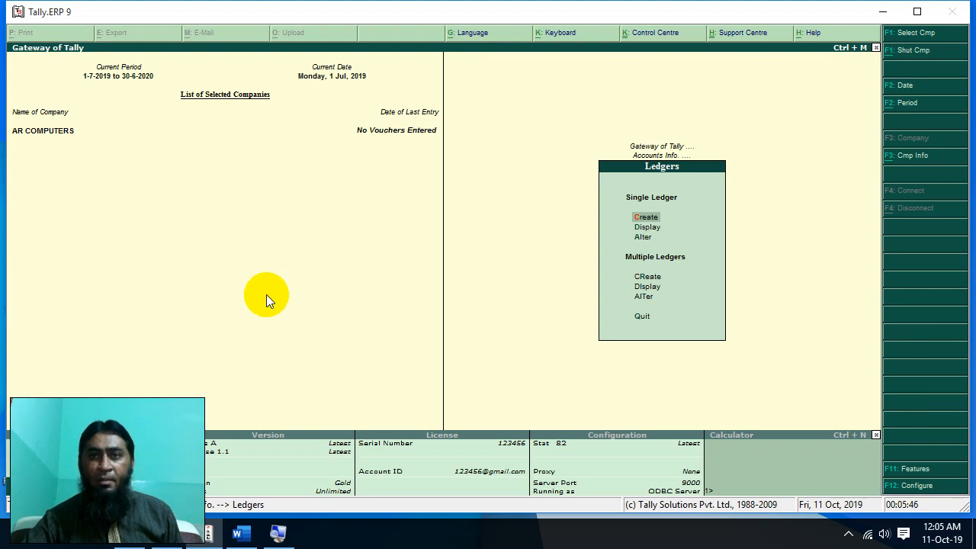
left_click(645, 227)
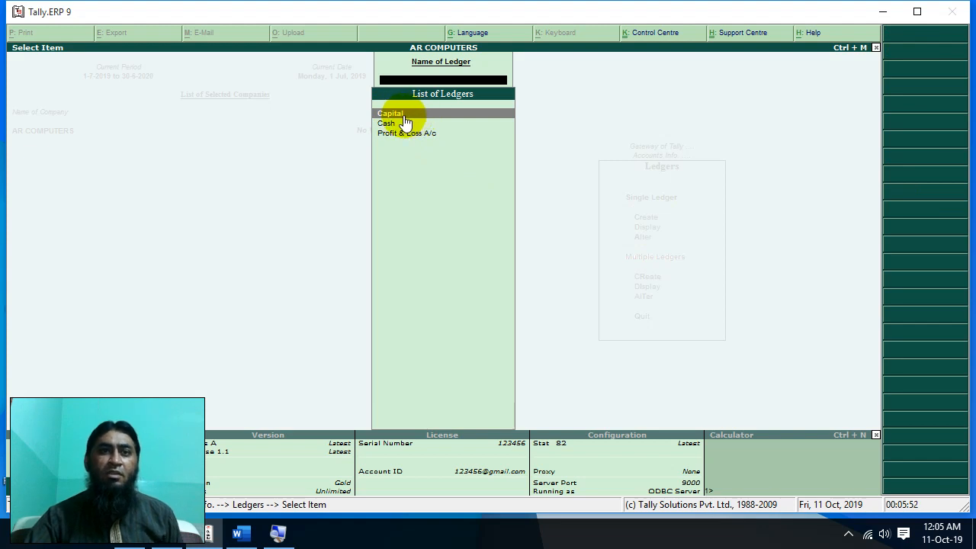
key("Escape")
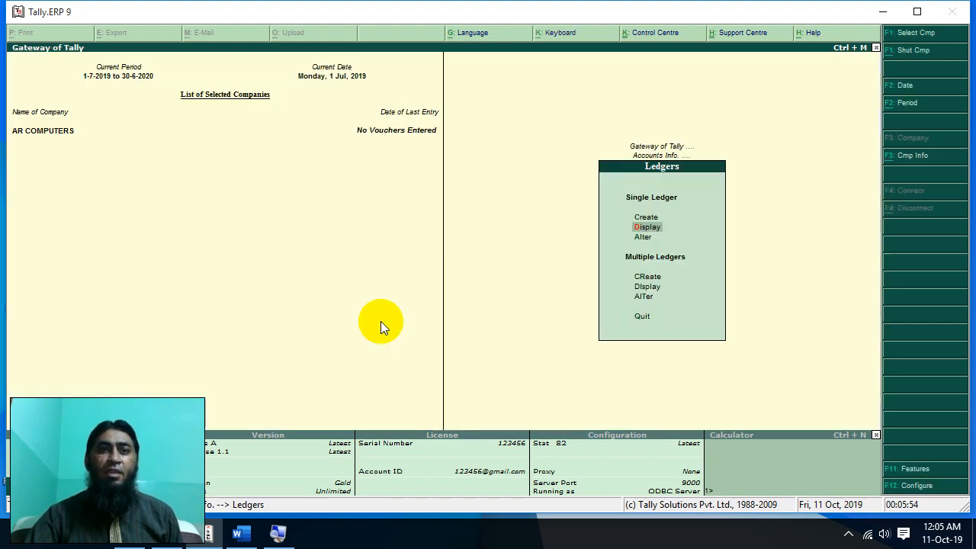
left_click(252, 538)
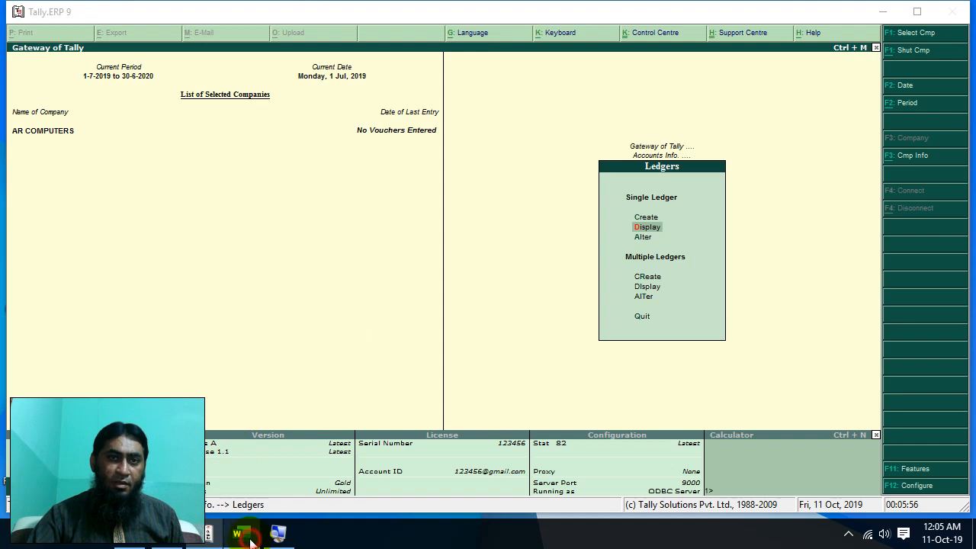
- Below the list, type the unnumbered line 'Open A/C in Bank'
left_click(461, 285)
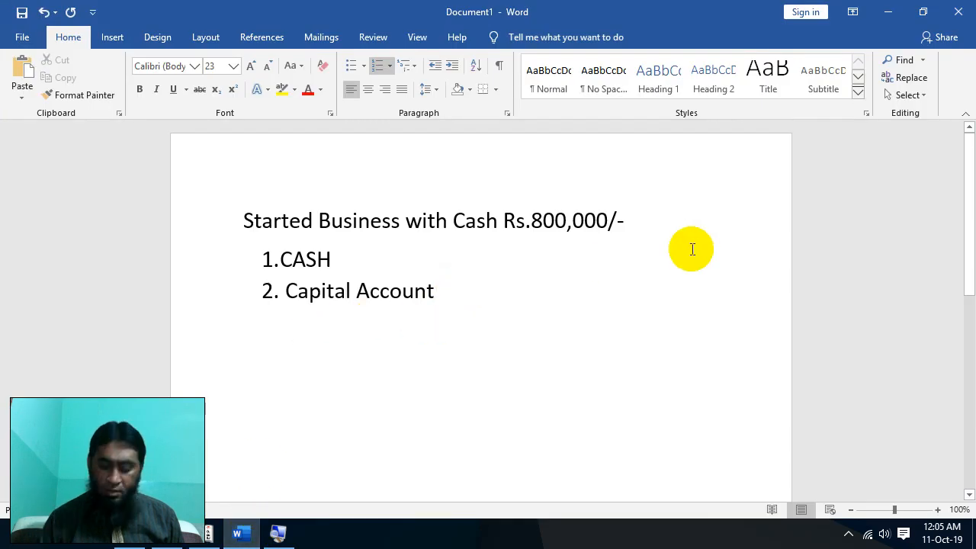
key("Return")
key("BackSpace")
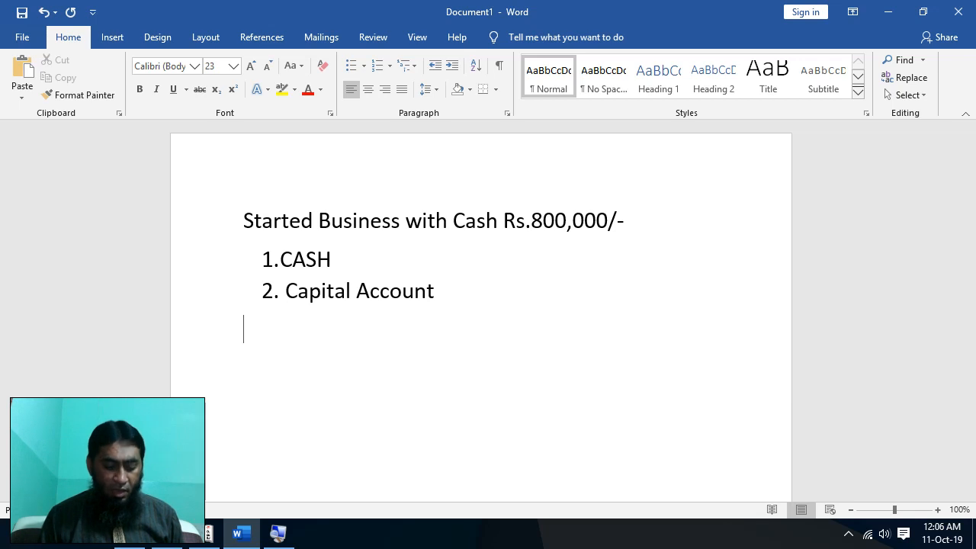
type("Open ")
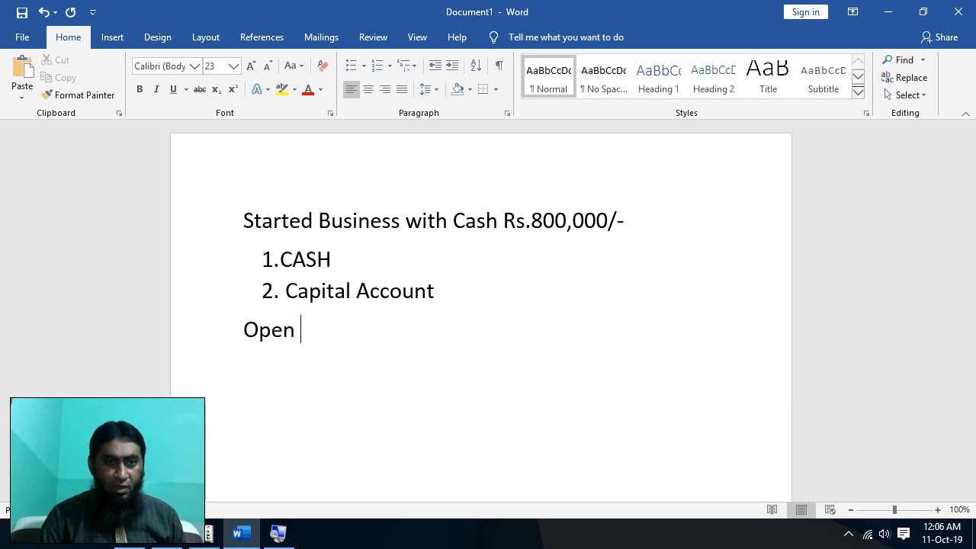
type("Bank ")
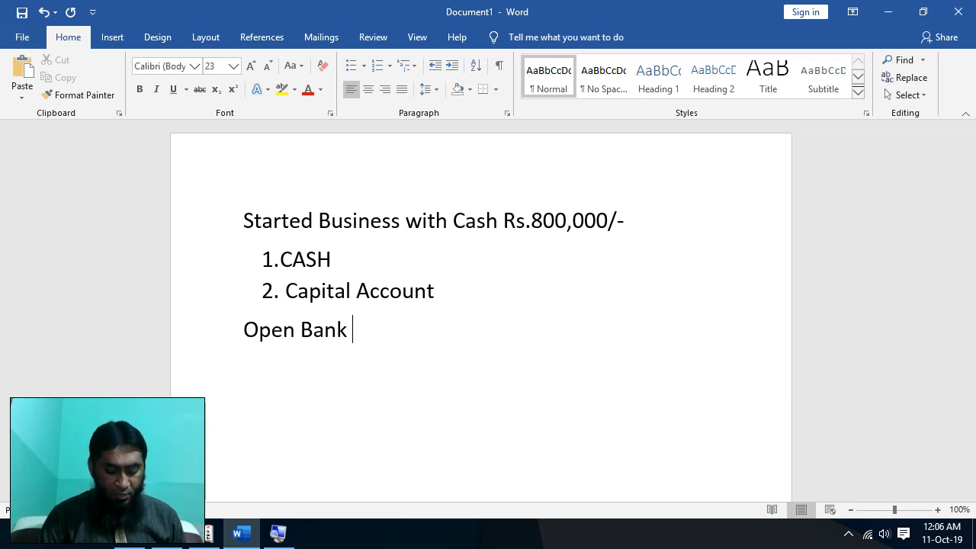
type("A/C")
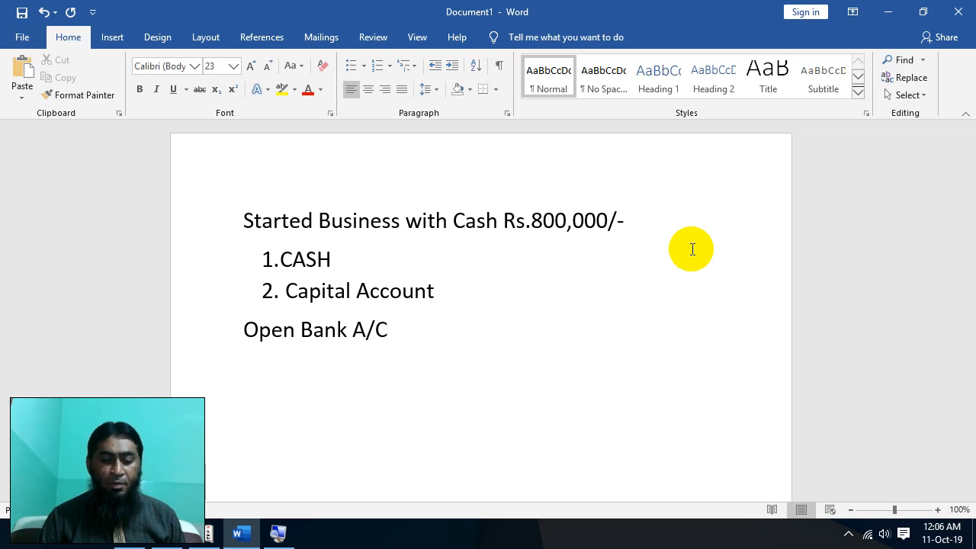
key("ctrl+Left")
key("ctrl+Left")
key("Left")
key("Right")
type("A")
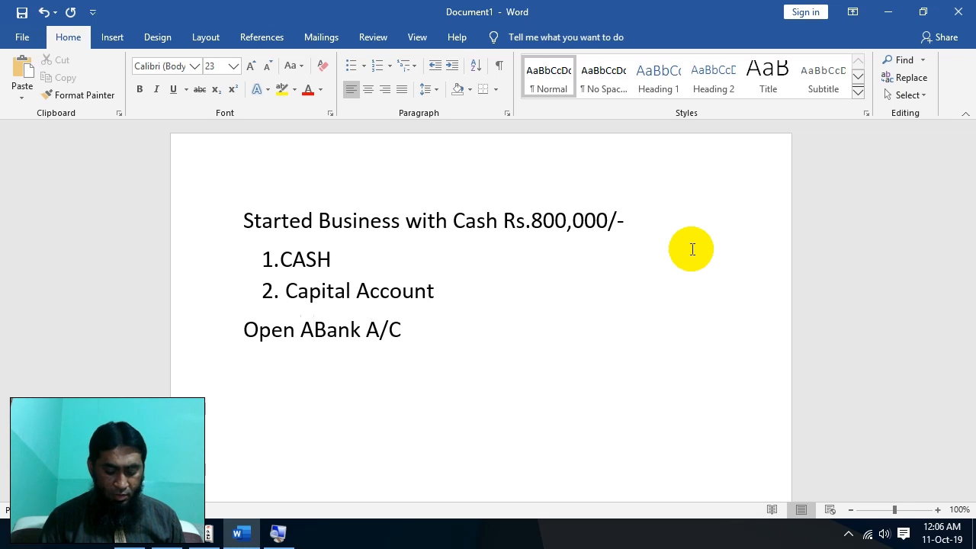
type("/C ")
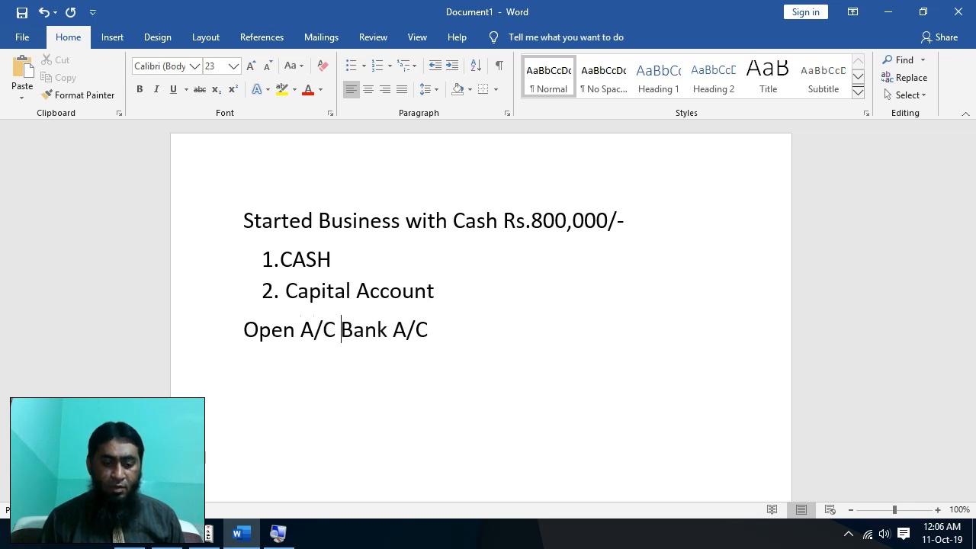
type("in")
key("Right")
key("Right")
key("Right")
key("Right")
key("Right")
key("Delete")
key("Delete")
key("Delete")
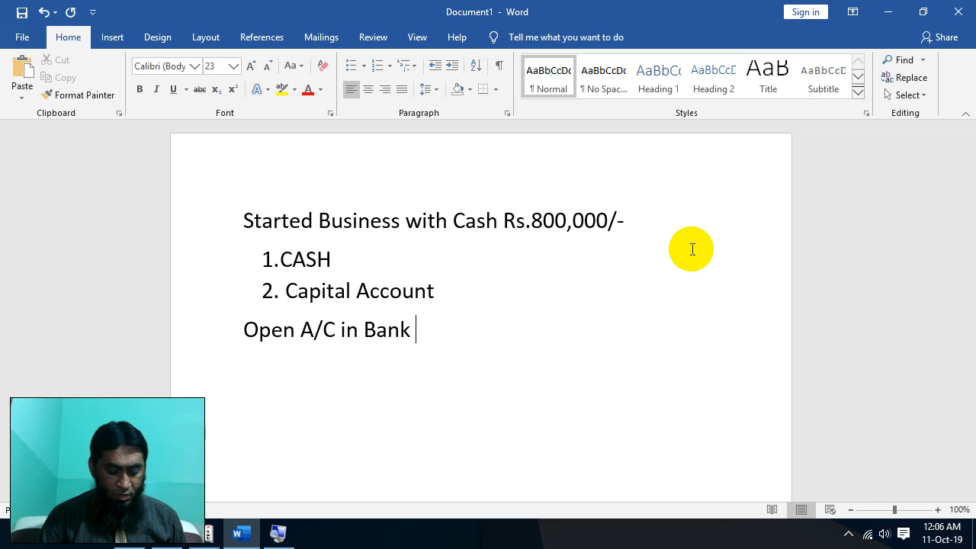
- Append the amount '(Rs.100,000/-)' to the bank line
type("(Rs")
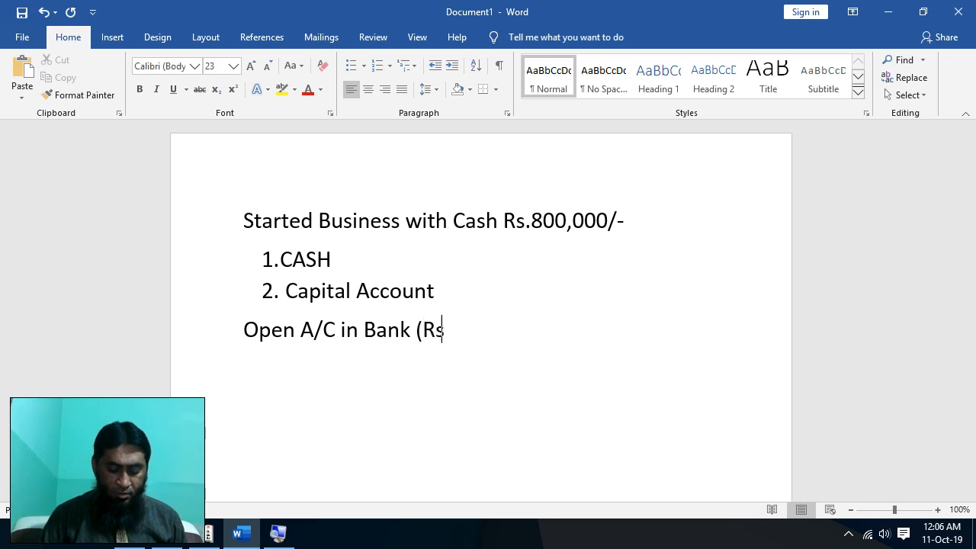
type(".100000")
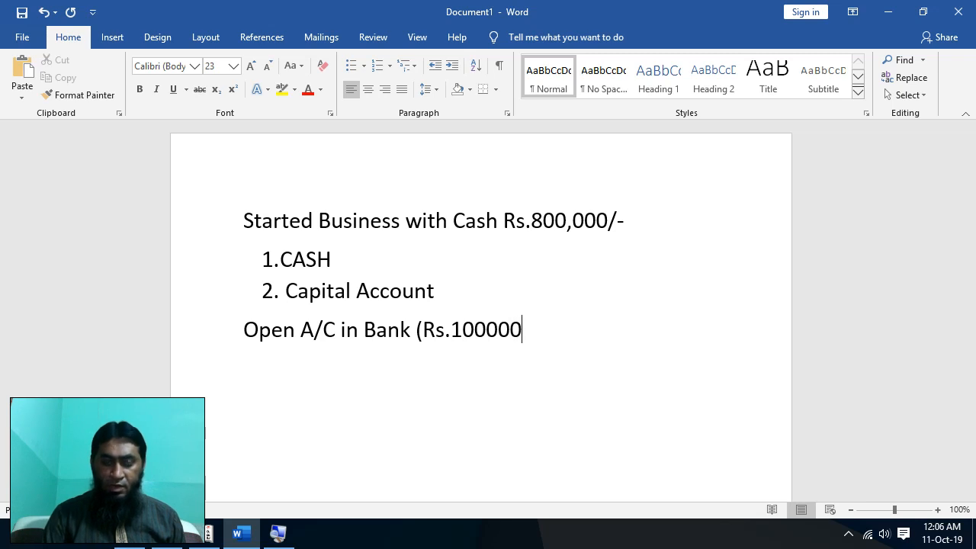
type(")")
key("Left")
type("/-")
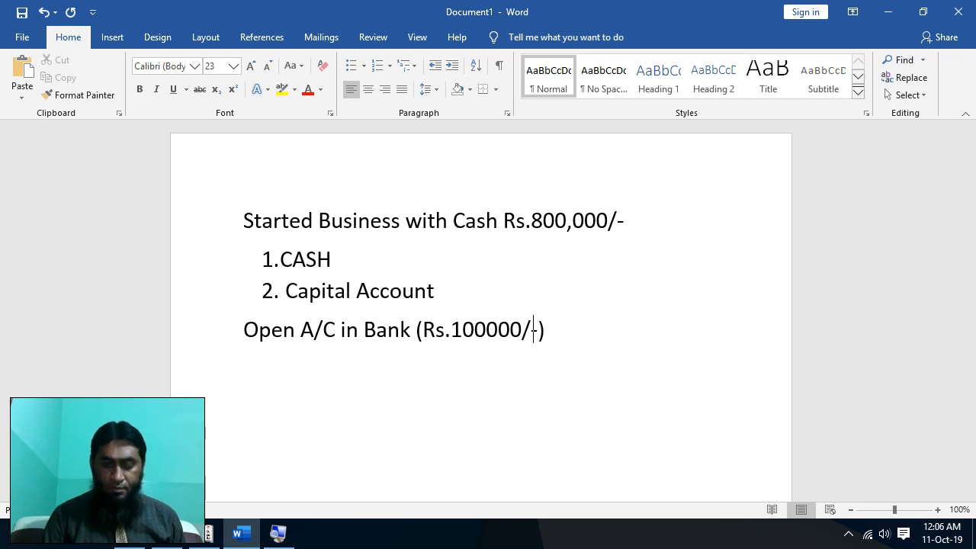
key("Left")
key("Left")
key("Left")
key("Left")
key("Left")
key("Left")
key("Right")
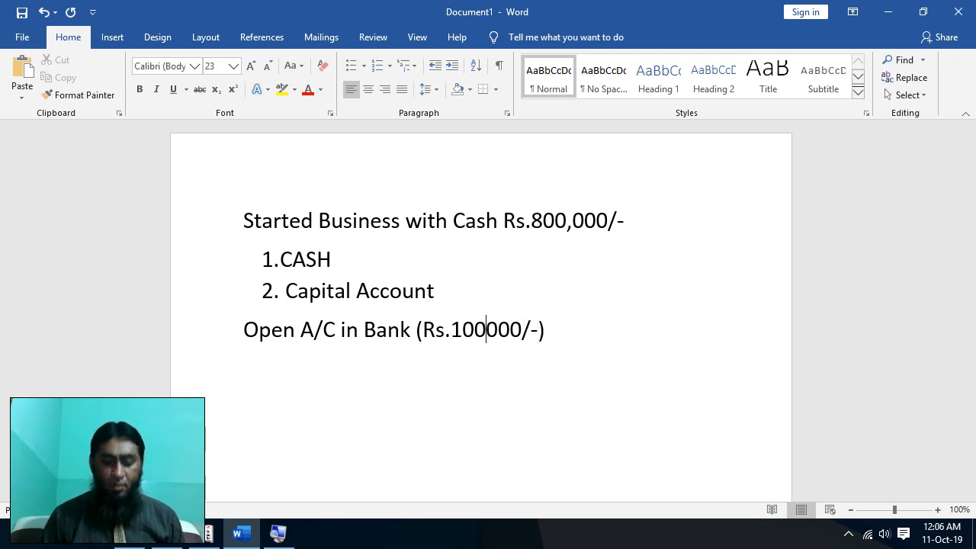
type(",")
key("Right")
key("Right")
key("Right")
key("Right")
key("Right")
key("Right")
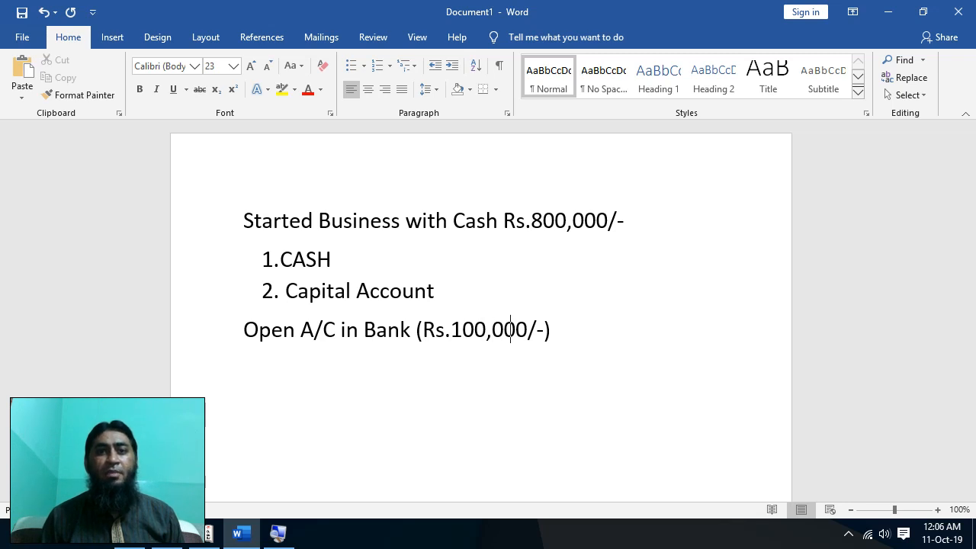
- Add the numbered list '1. Bank' and '2. Cash' beneath it
key("Return")
type("1. ")
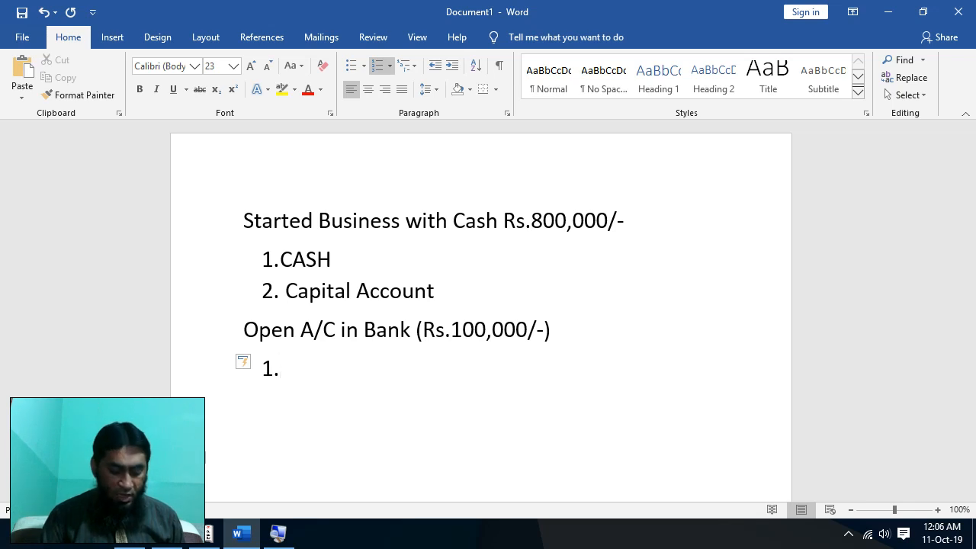
type("Bank")
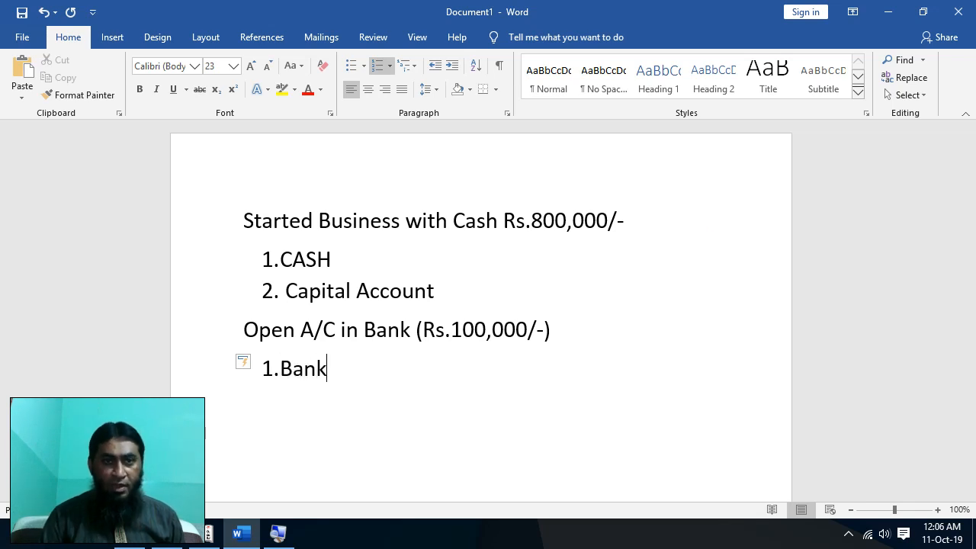
key("Return")
type("CAsh")
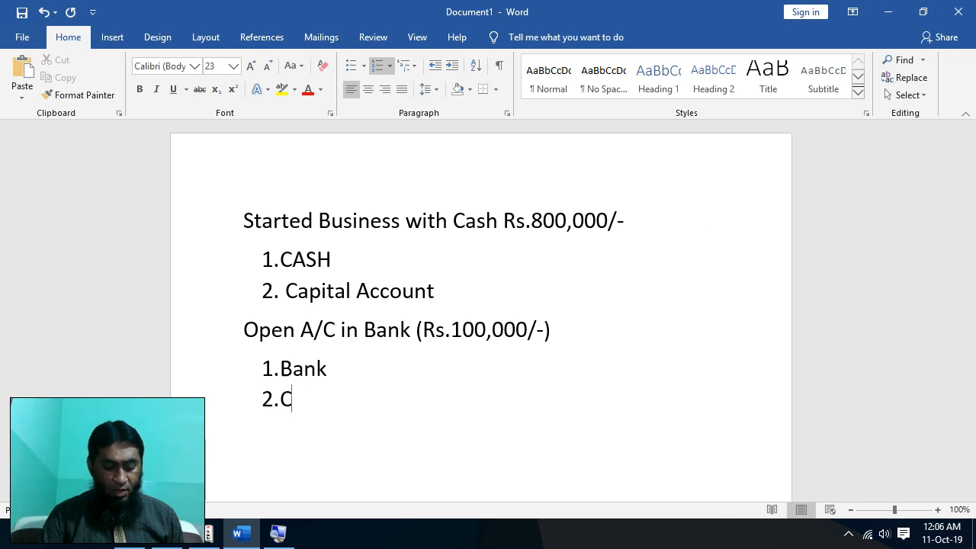
key("BackSpace")
key("BackSpace")
key("BackSpace")
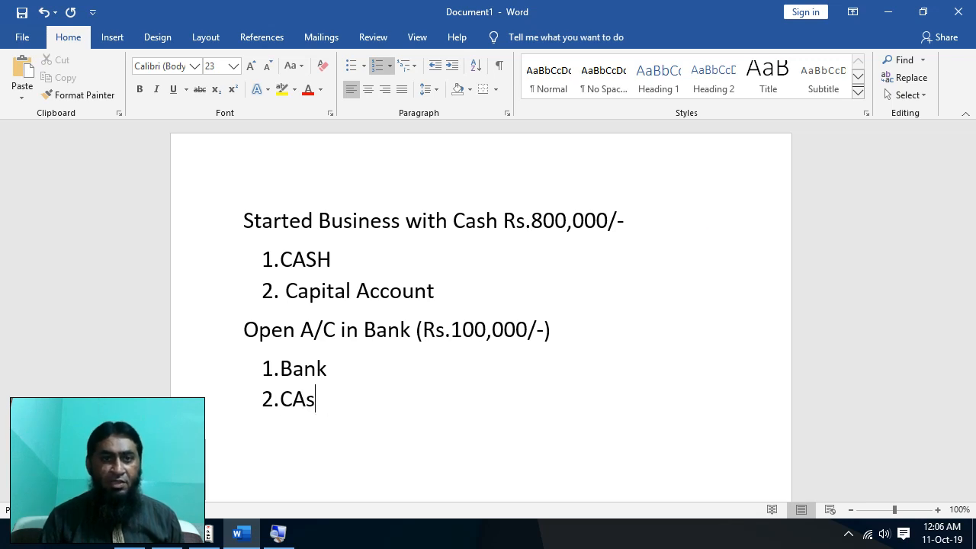
type("ash")
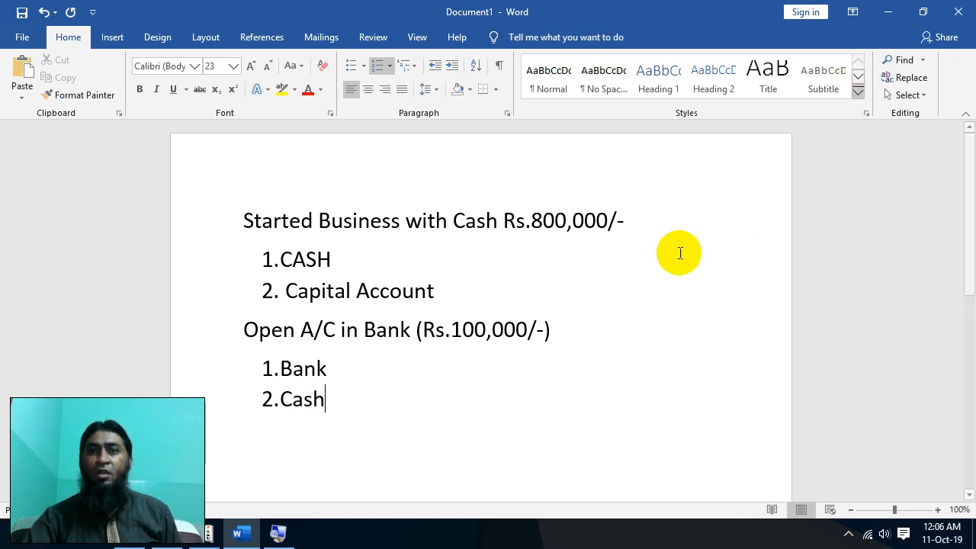
- Minimize Word, check the ledger list in Tally, and start a new single ledger
left_click(886, 12)
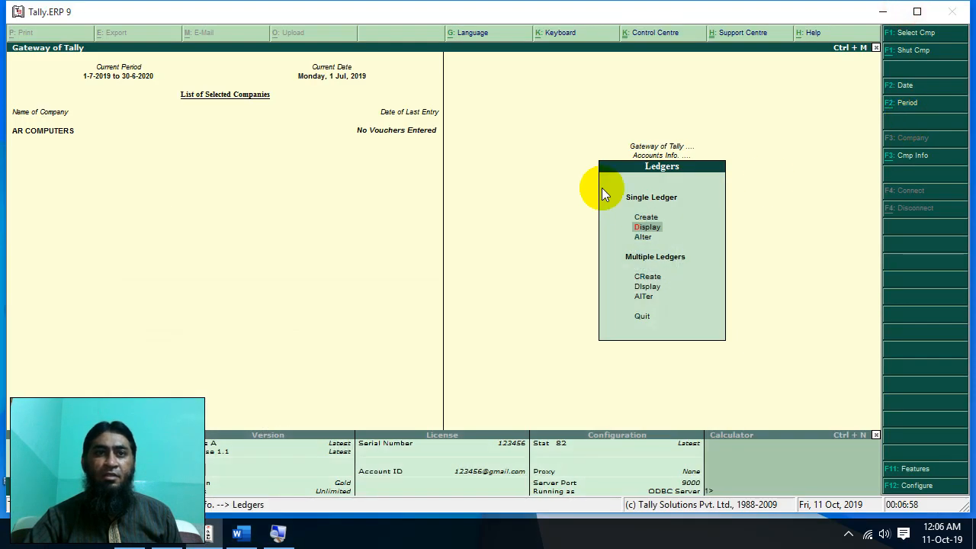
left_click(645, 226)
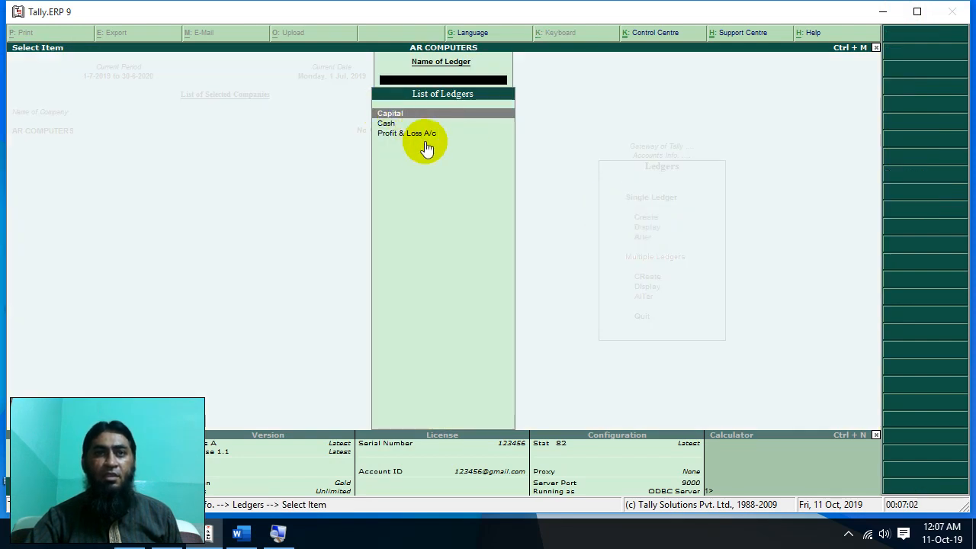
key("Escape")
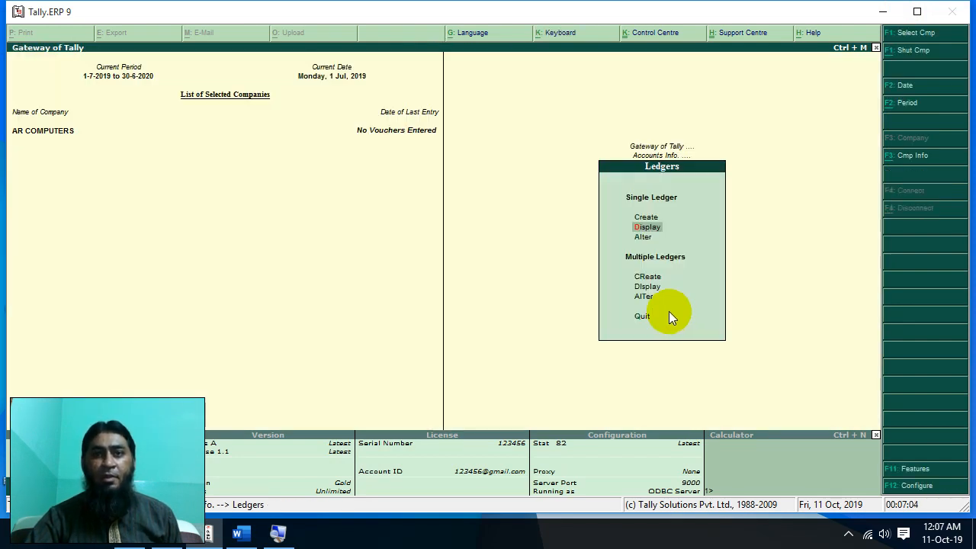
left_click(641, 218)
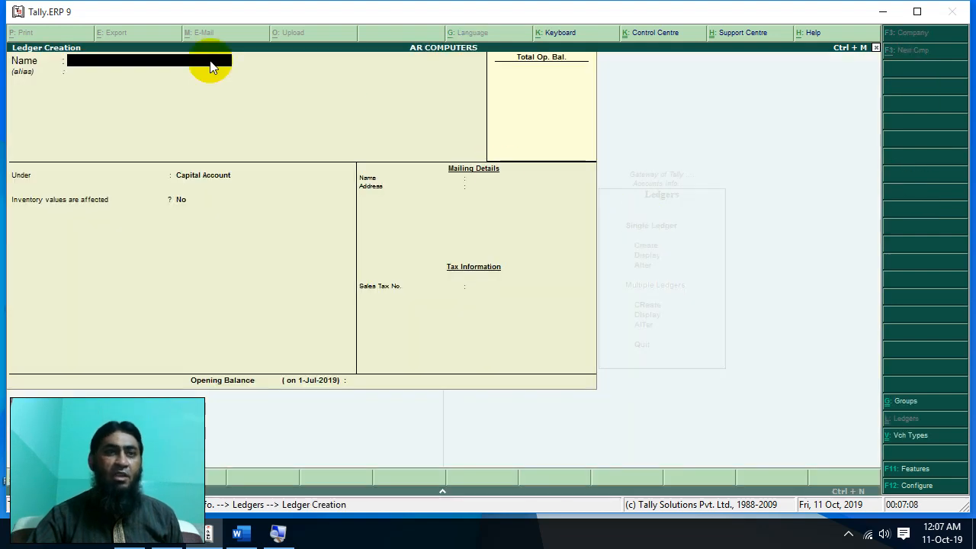
- Name the ledger 'UBL BANK' and place it under Bank Accounts
type("UB")
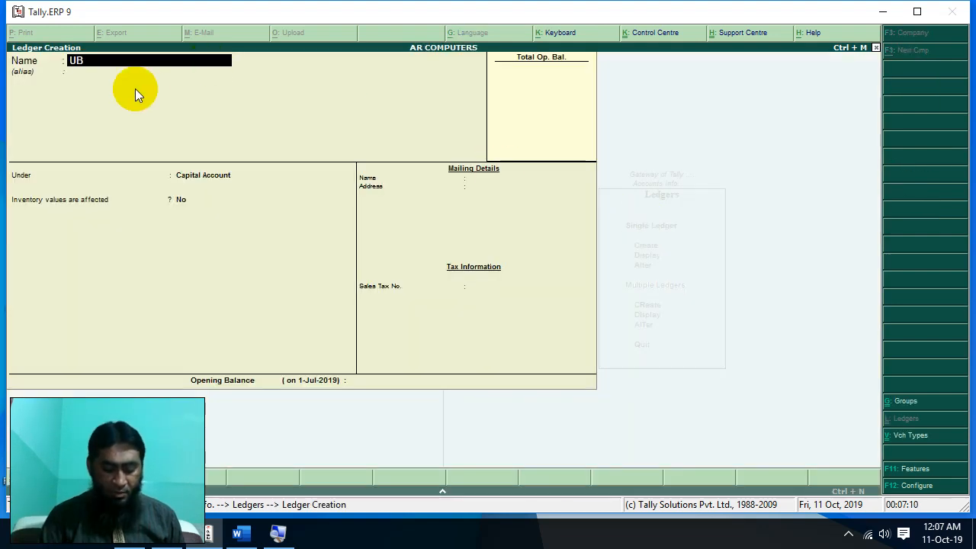
type("L BANK")
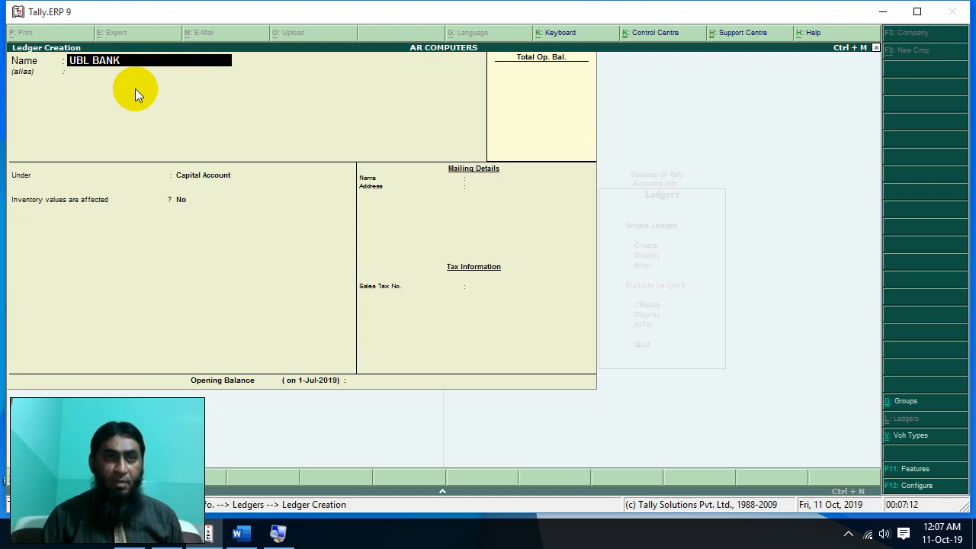
key("Return")
key("Return")
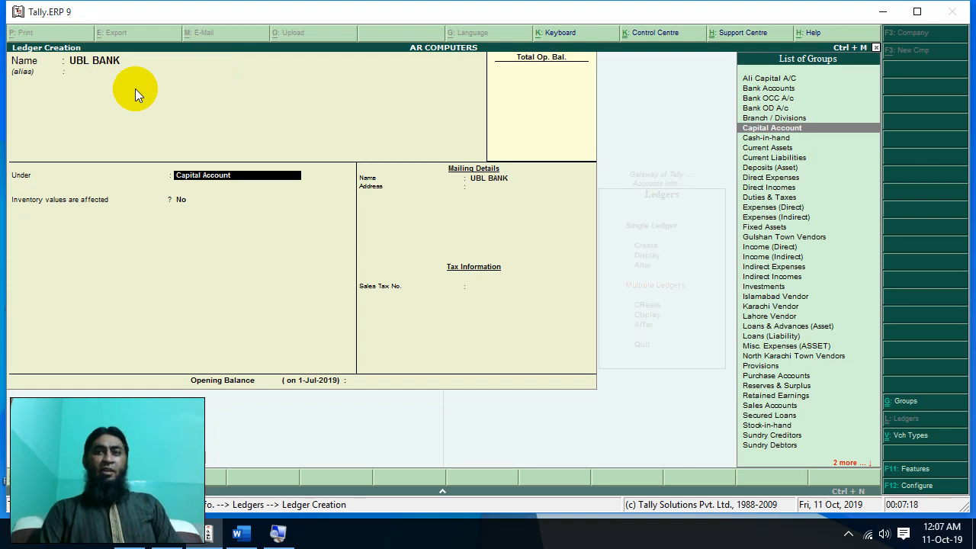
key("Up")
key("Up")
key("Up")
key("Up")
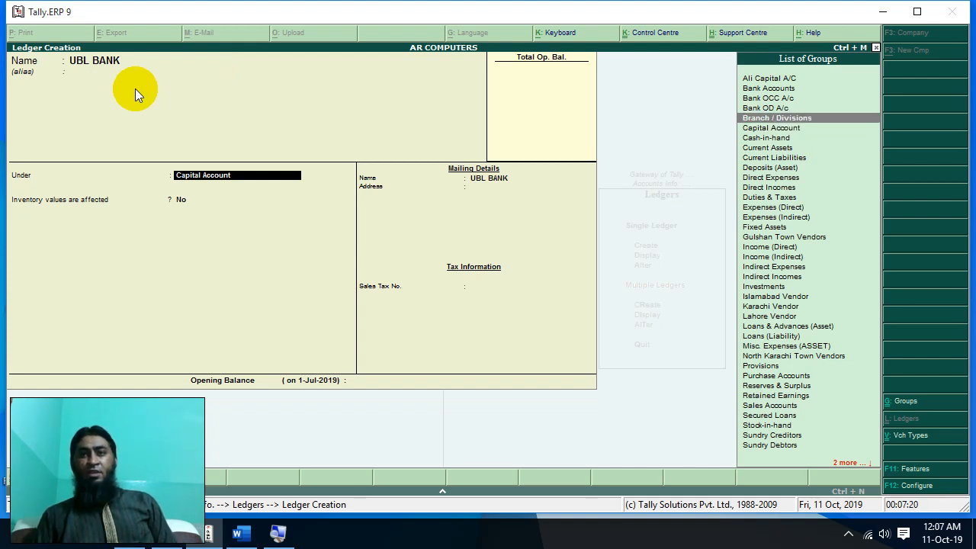
key("Up")
key("Down")
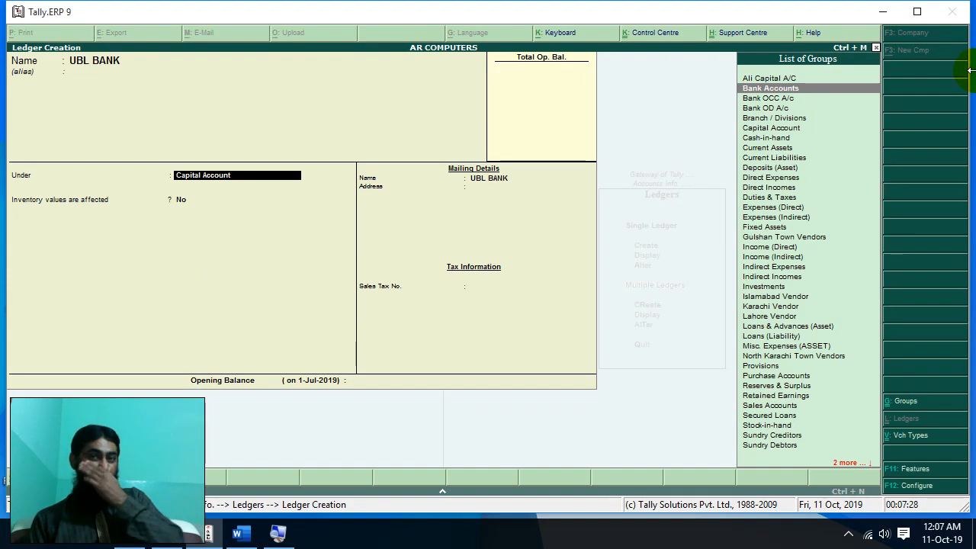
key("Return")
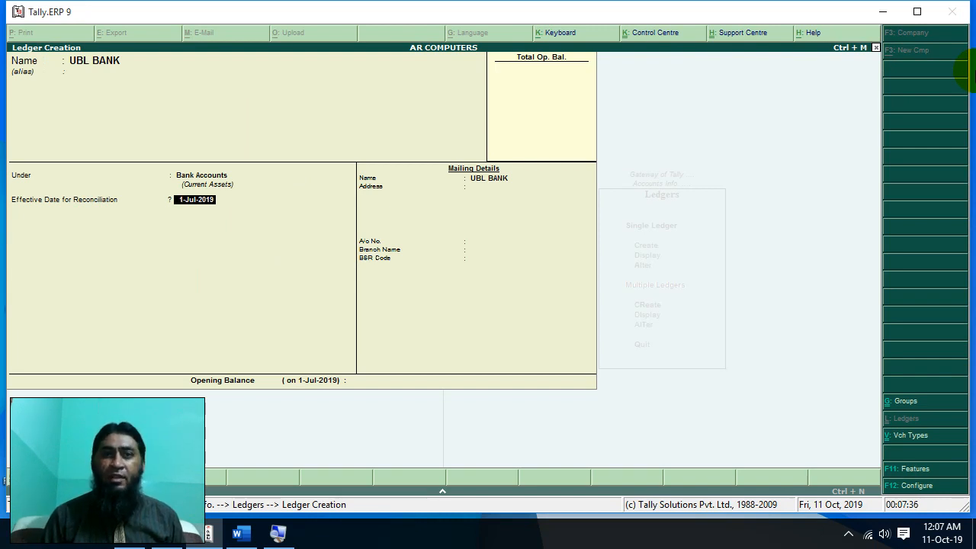
- Undo the stray text, restore the UBL BANK ledger's group to Bank Accounts, and reach the address line
key("Return")
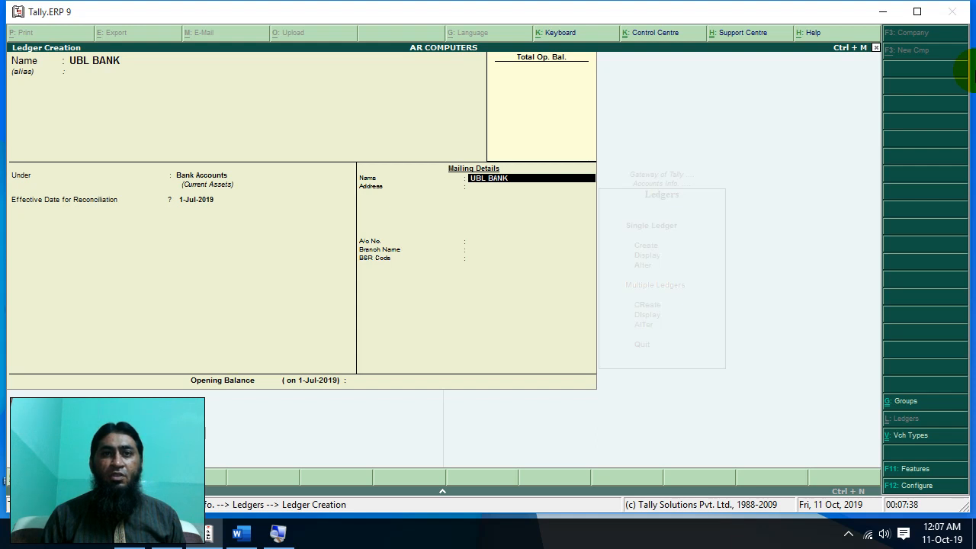
key("Return")
type("Kari")
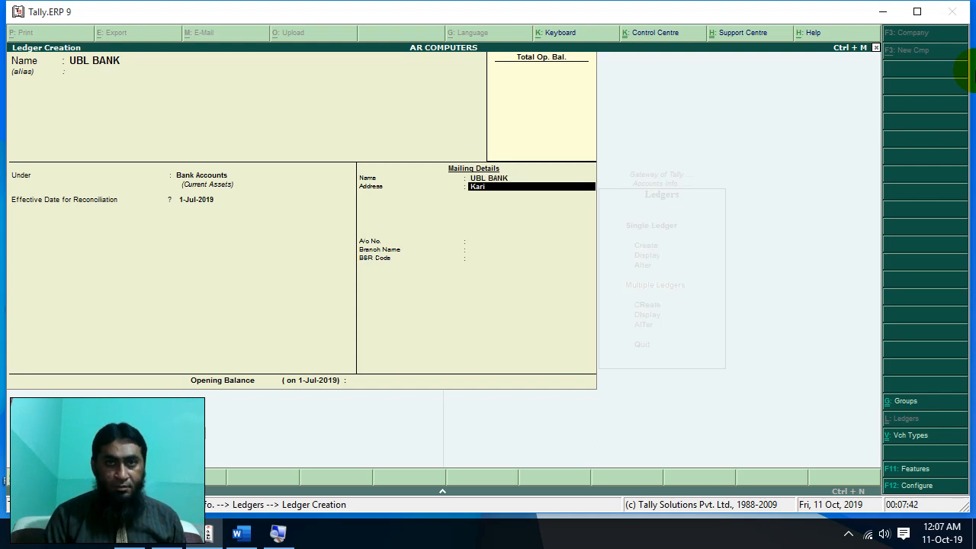
key("BackSpace")
key("BackSpace")
key("BackSpace")
key("BackSpace")
key("BackSpace")
key("BackSpace")
key("BackSpace")
type("North")
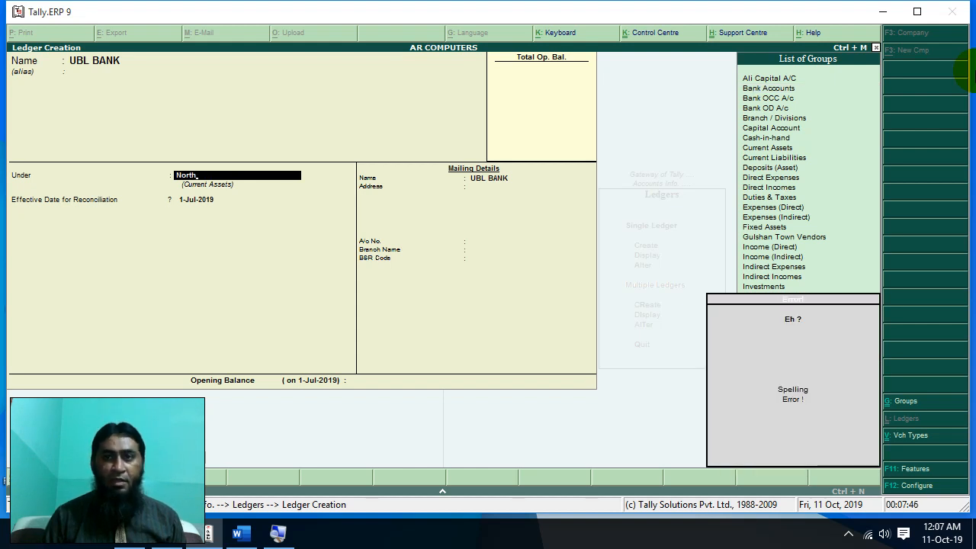
key("BackSpace")
key("BackSpace")
key("BackSpace")
key("BackSpace")
key("BackSpace")
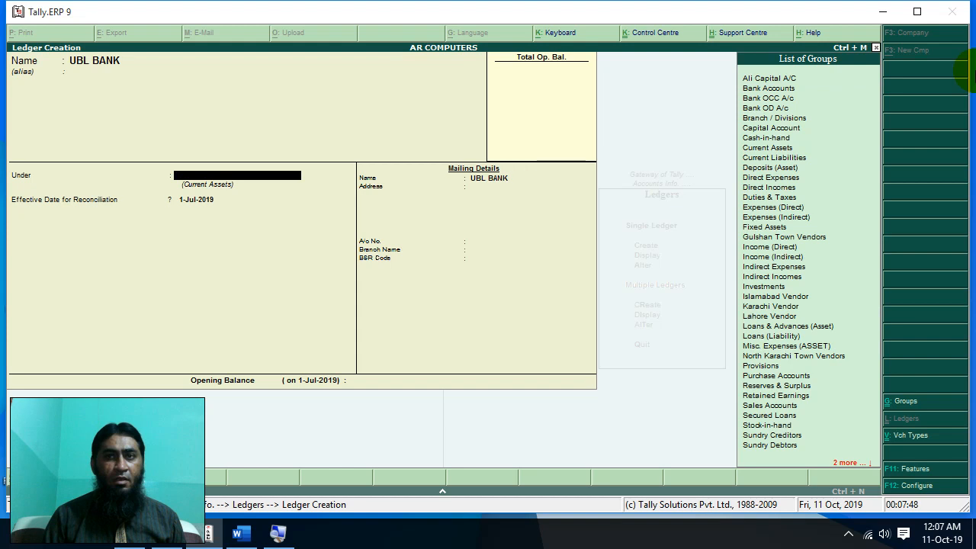
key("Up")
key("Up")
key("Up")
key("Up")
key("Up")
key("Up")
key("Up")
key("Up")
key("Up")
key("Up")
key("Up")
key("Up")
key("Up")
key("Up")
key("Up")
key("Up")
key("Up")
key("Up")
key("Up")
key("Up")
key("Up")
key("Up")
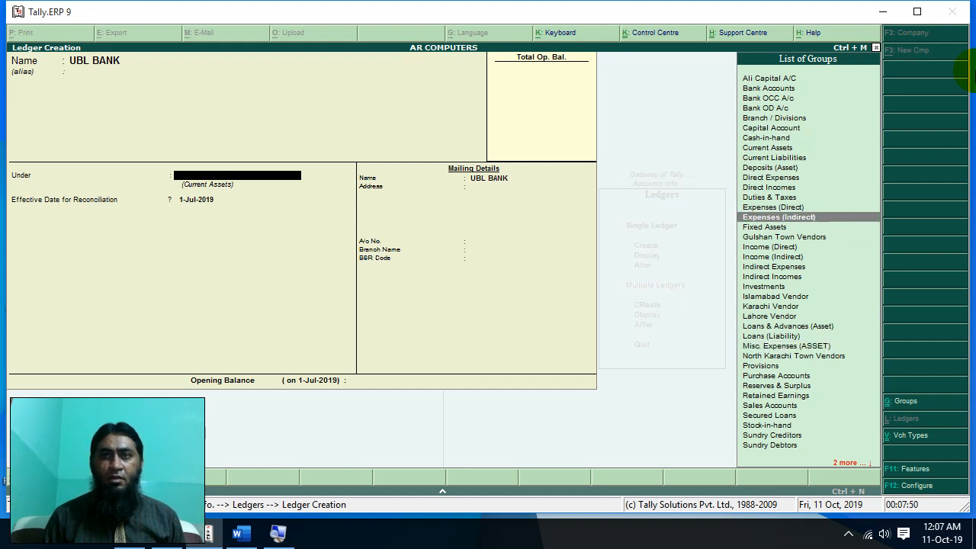
key("Return")
key("Return")
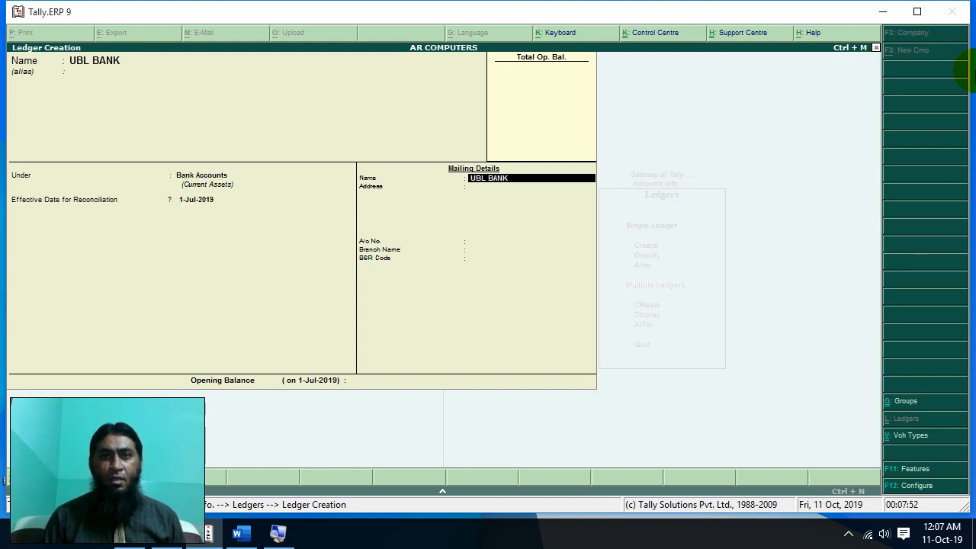
key("Return")
- Enter the bank's mailing address, the account number, branch name UBL NN and the BSR code
type("North")
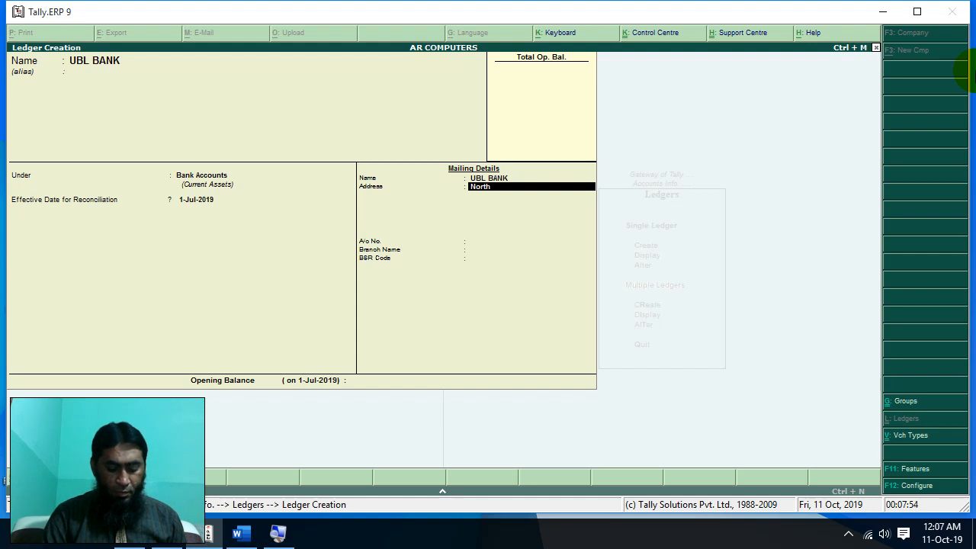
type(" NAzima")
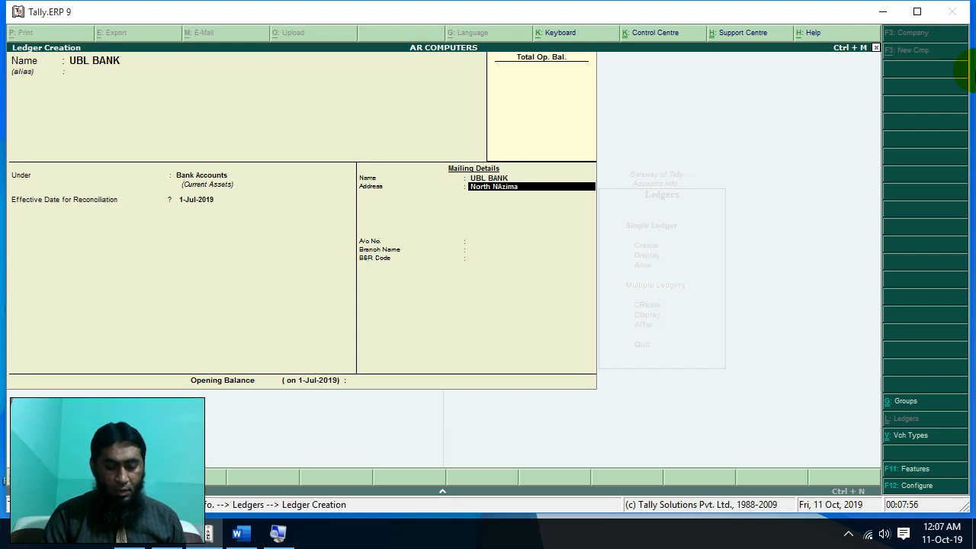
type("bad")
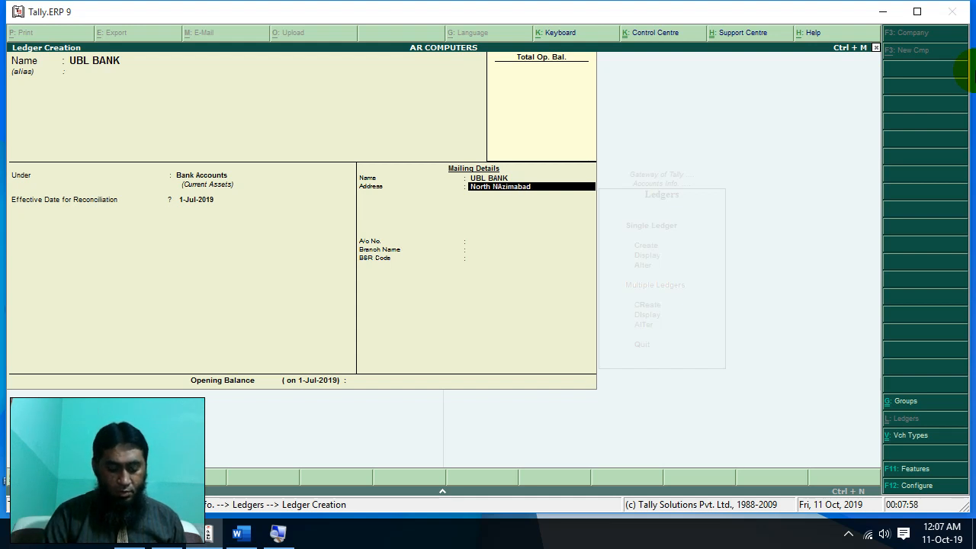
type(" KArachi")
key("Return")
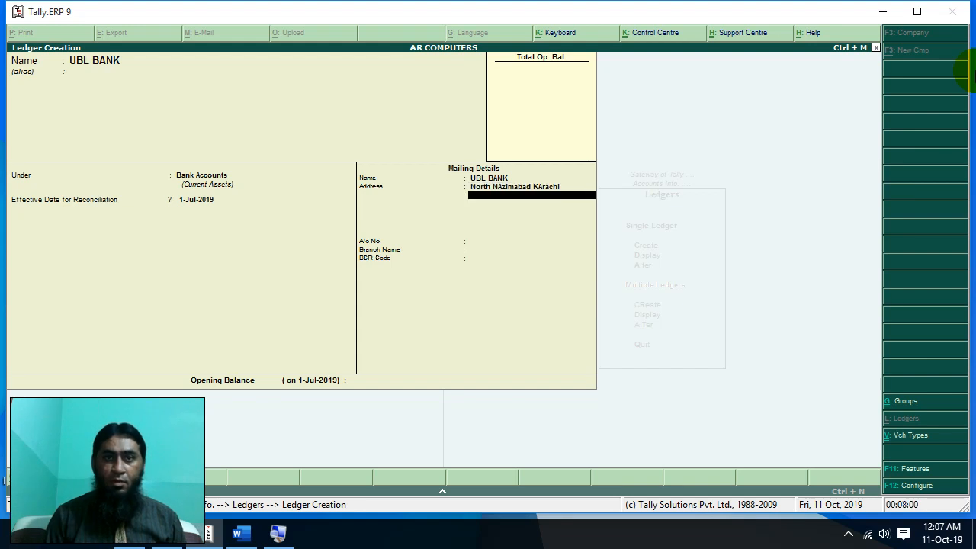
key("Return")
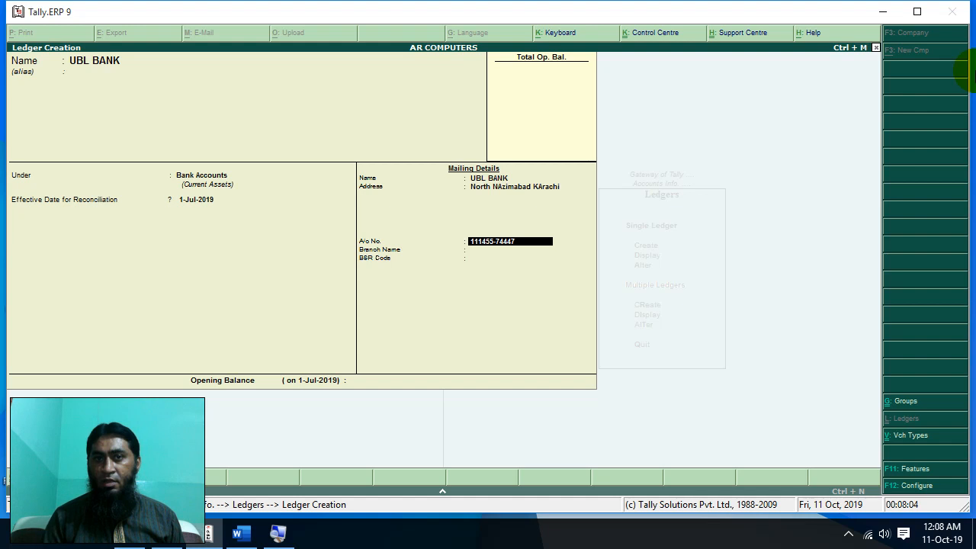
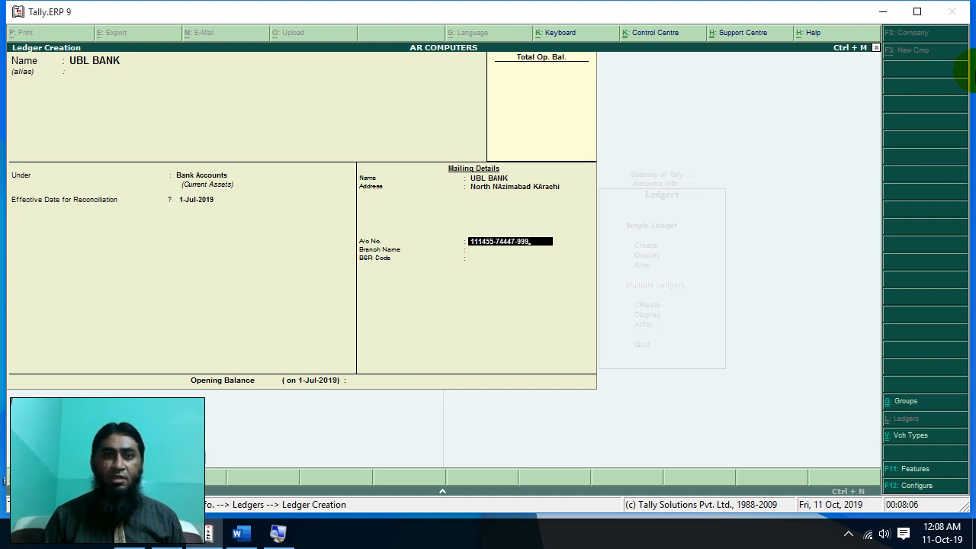
key("Return")
type("UBL NN")
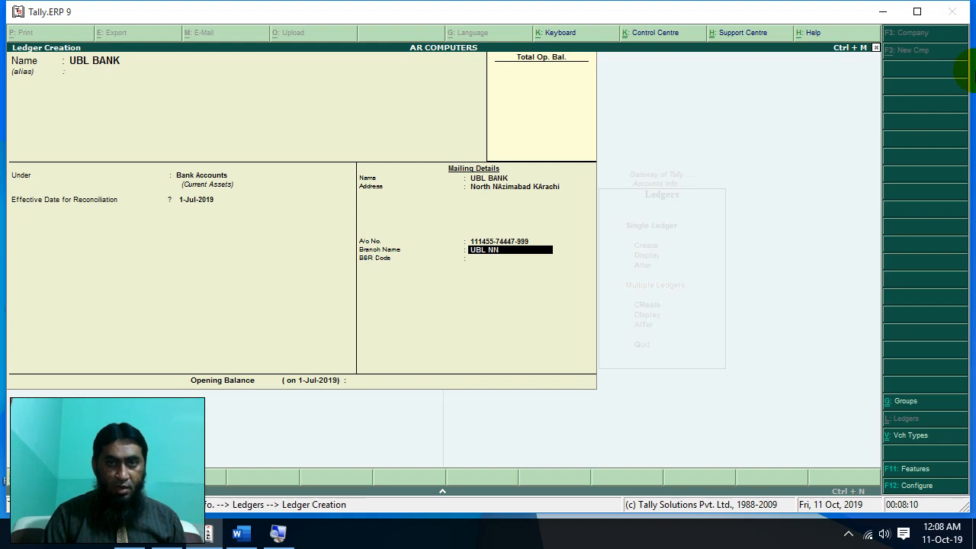
key("Return")
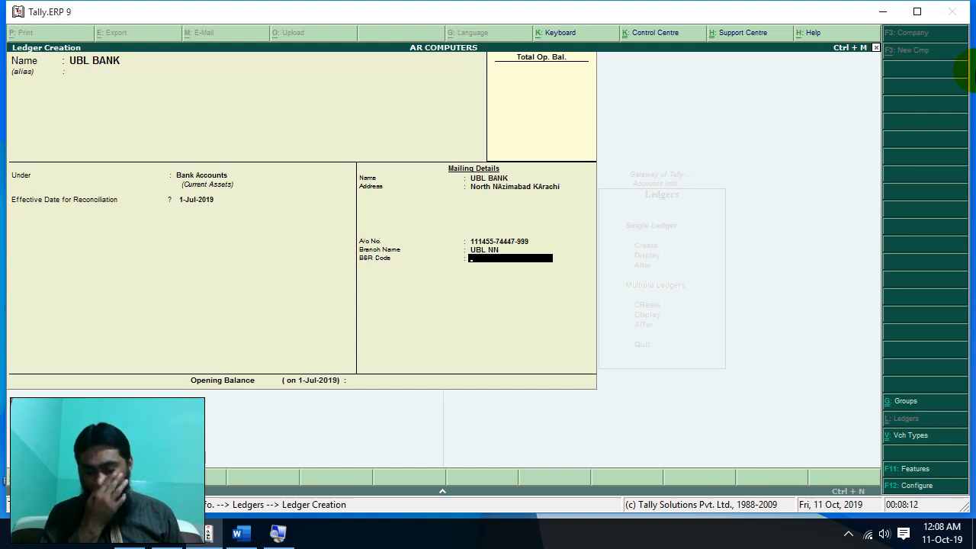
type("55669")
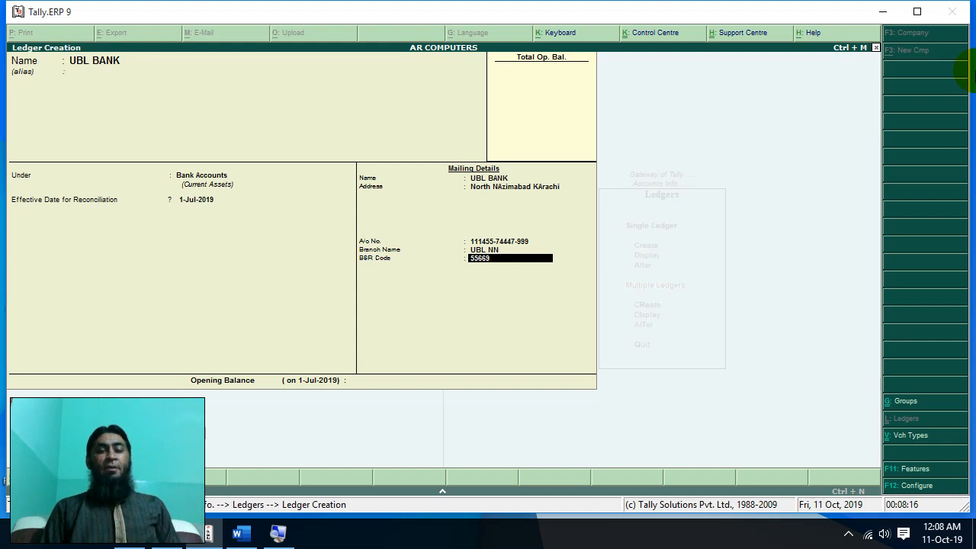
key("Return")
- Accept the UBL BANK ledger and quit ledger creation
key("Return")
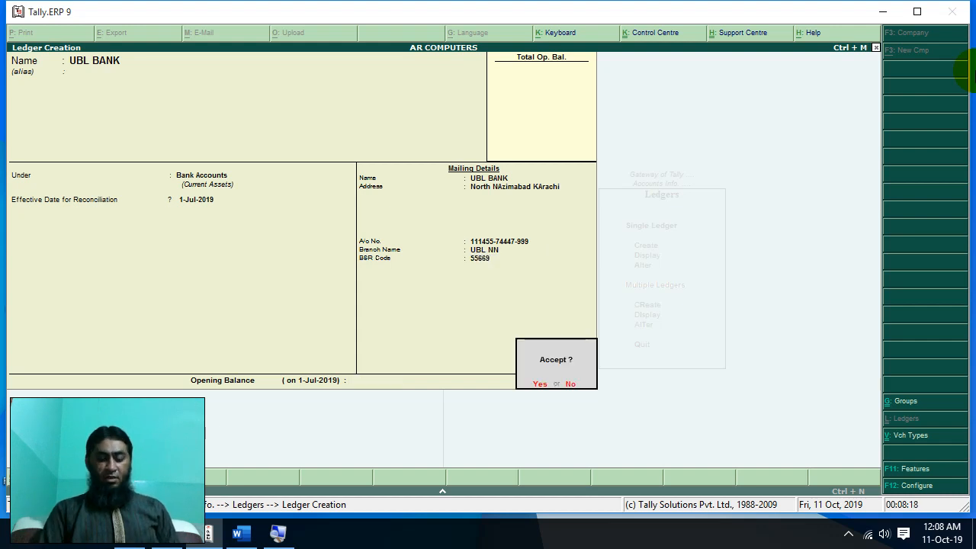
key("Return")
key("Escape")
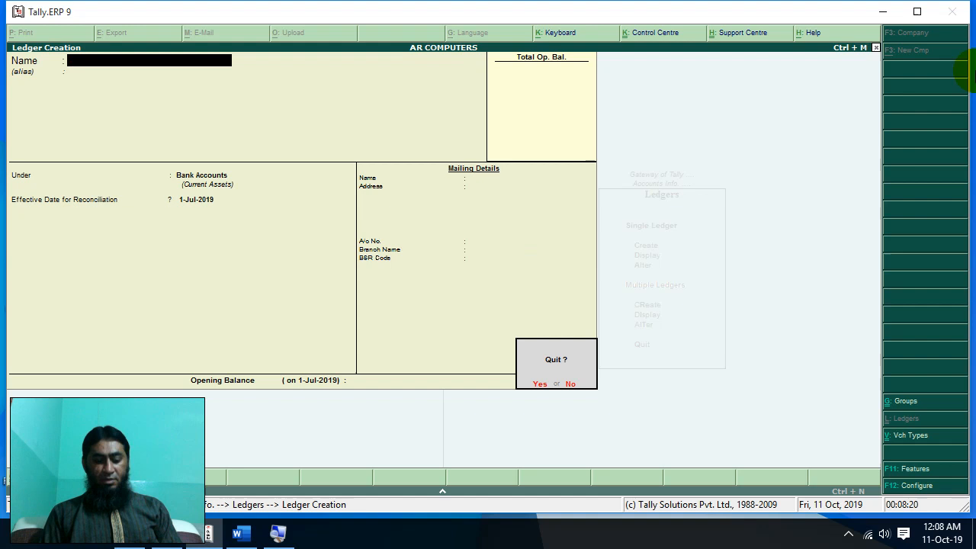
key("Return")
- Display the List of Ledgers to confirm UBL BANK is listed, then return to the Ledgers menu
key("Down")
key("Return")
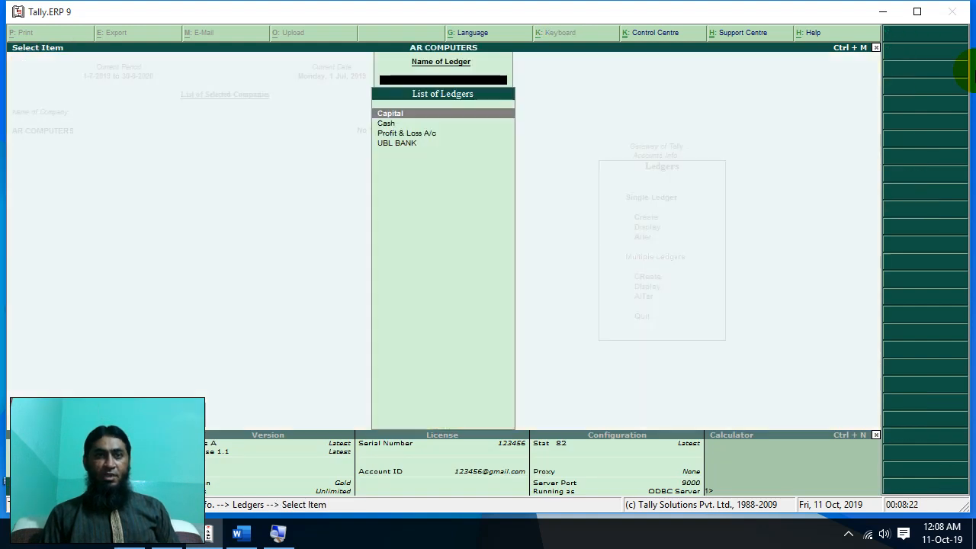
key("Down")
key("Down")
key("Down")
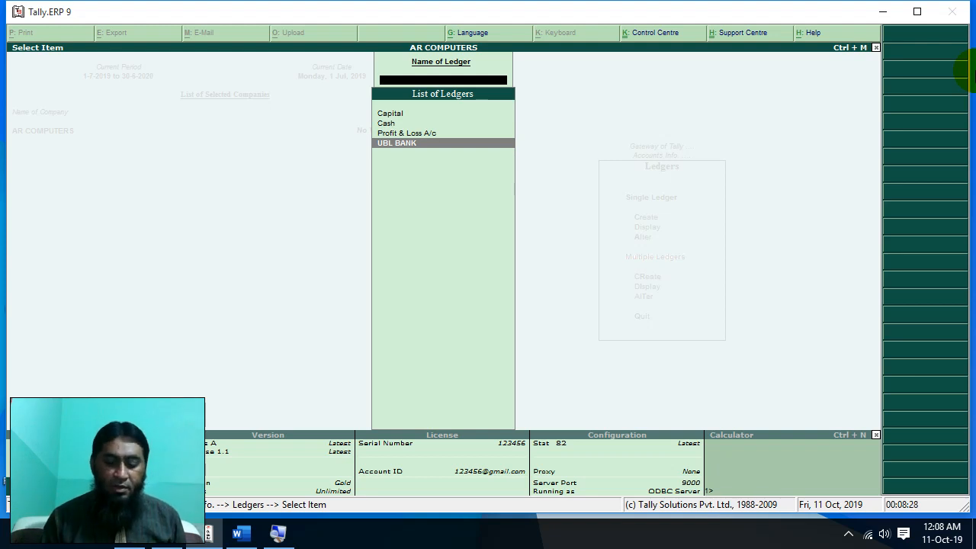
key("Escape")
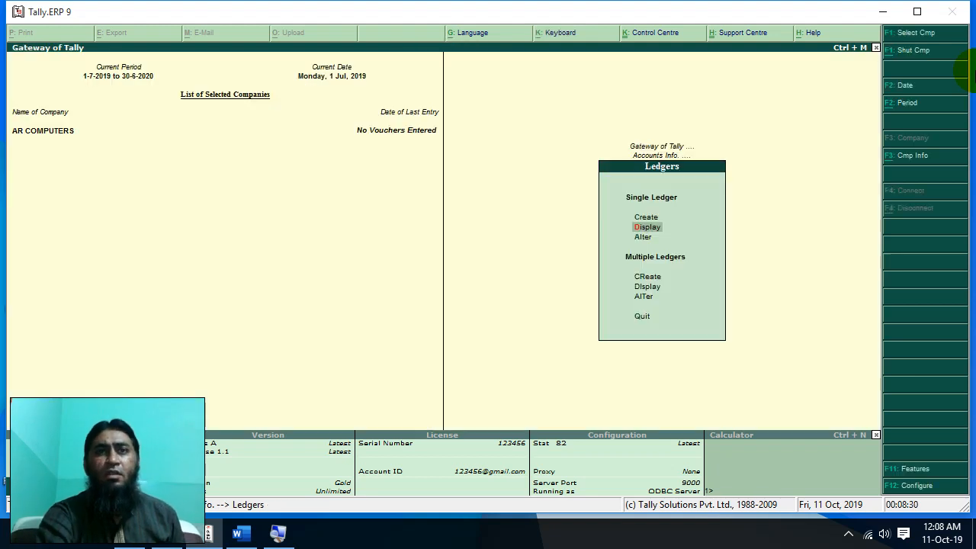
- Create an 'Advertisement Expense' ledger under Indirect Expenses and accept it with Ctrl+A
key("Up")
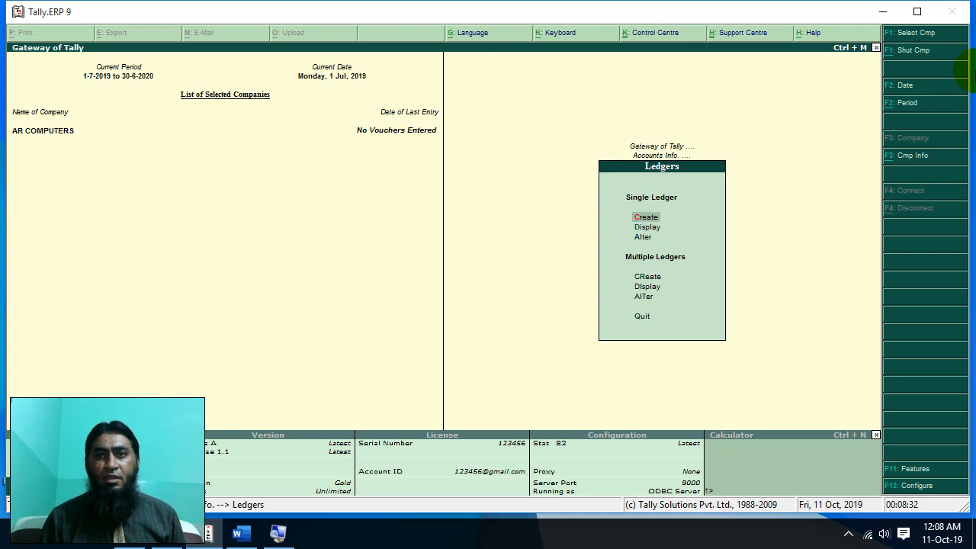
key("Return")
type("A")
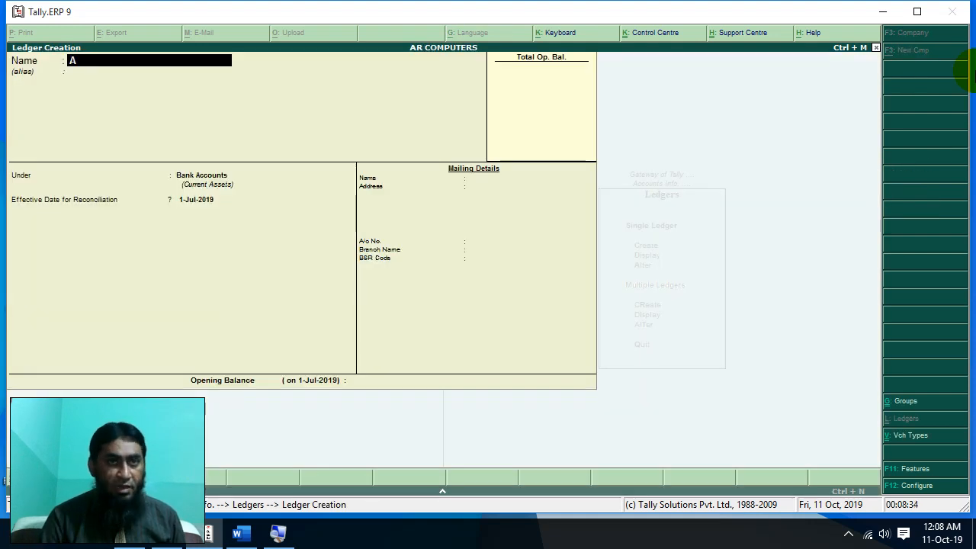
type("dv")
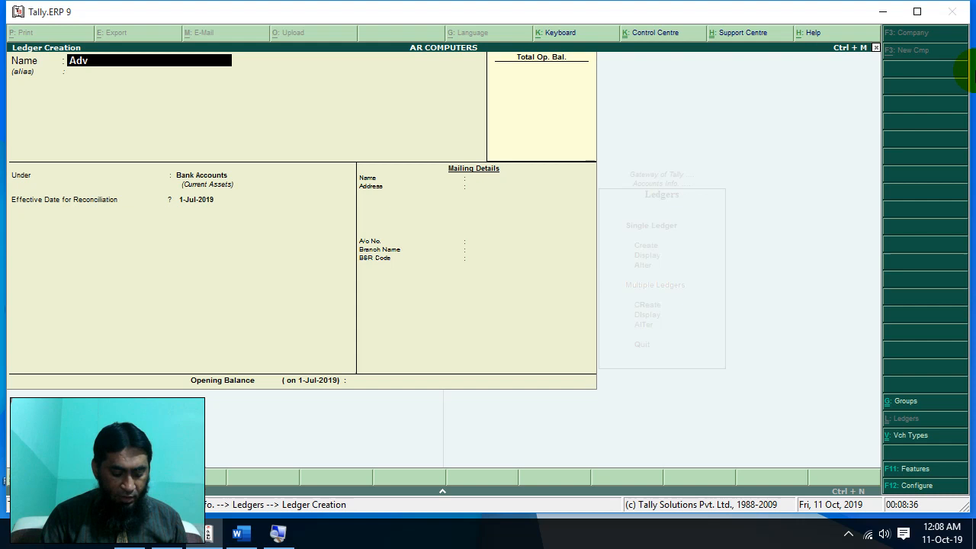
type("ertisement ")
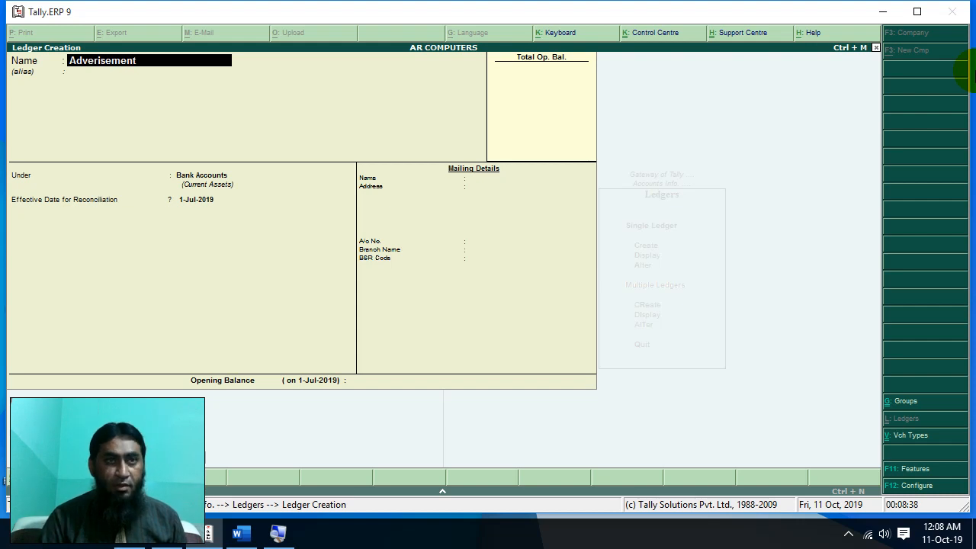
type("Expense")
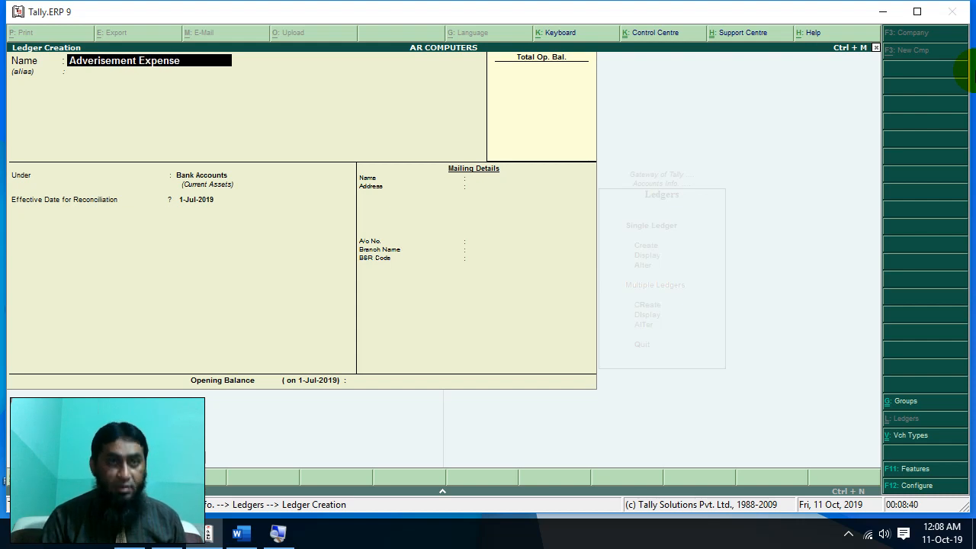
key("Return")
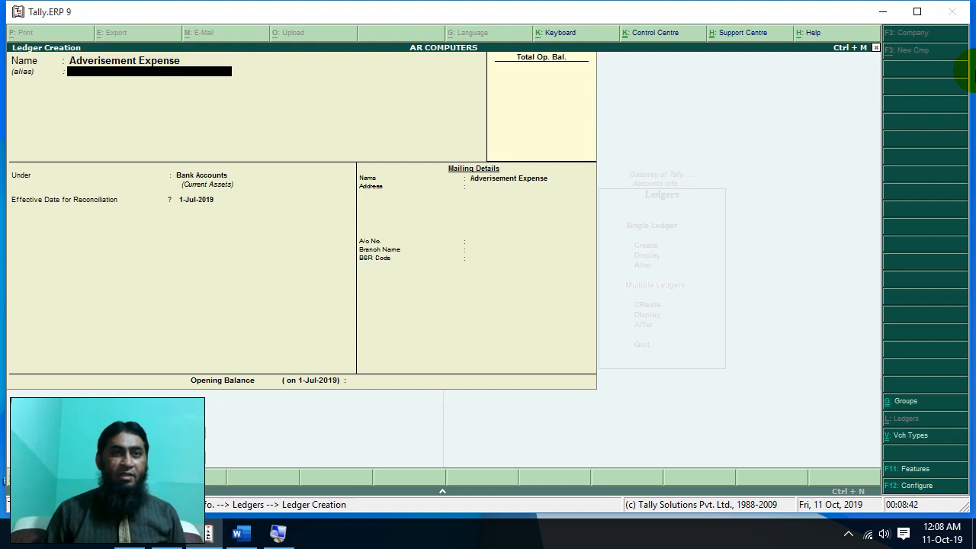
key("Return")
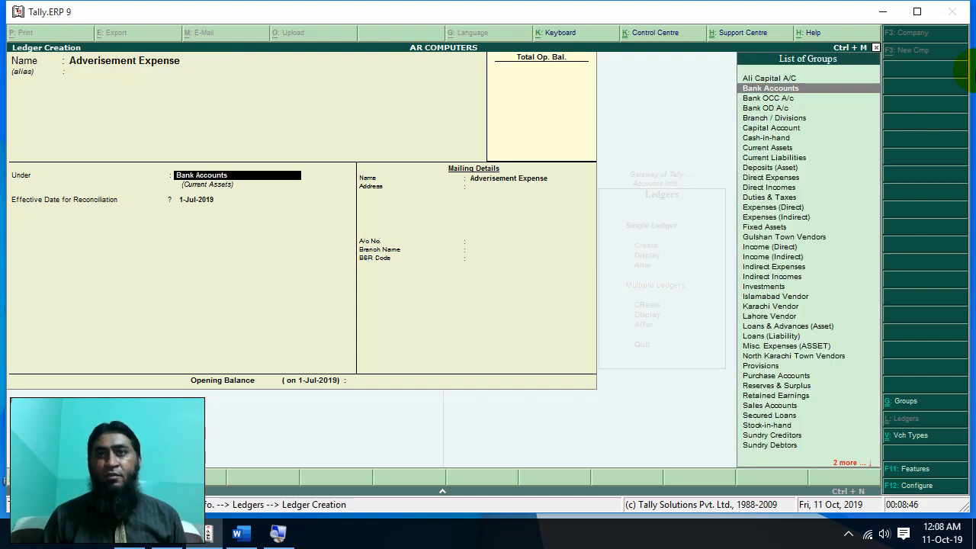
key("Down")
key("Down")
key("Down")
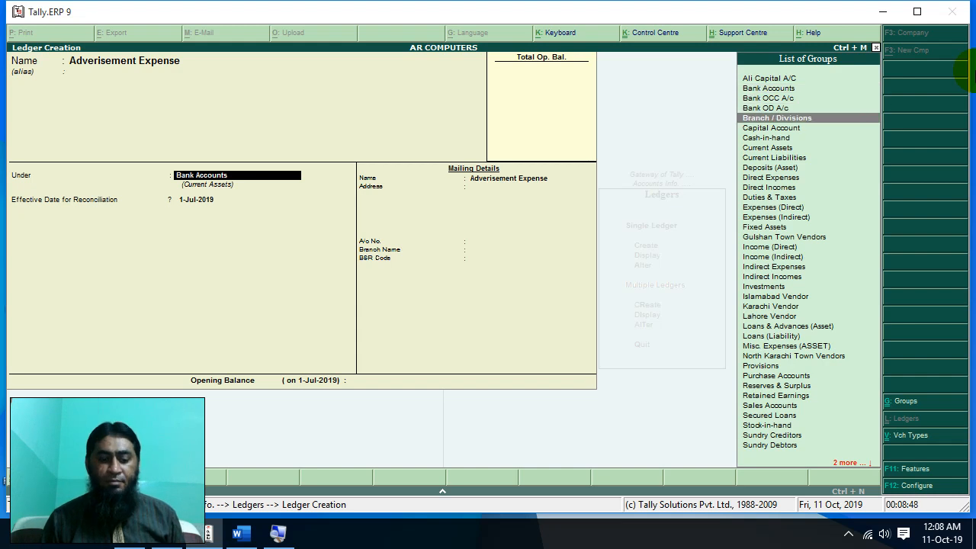
key("Down")
key("Down")
key("Down")
key("Down")
key("Down")
key("Down")
key("Down")
key("Down")
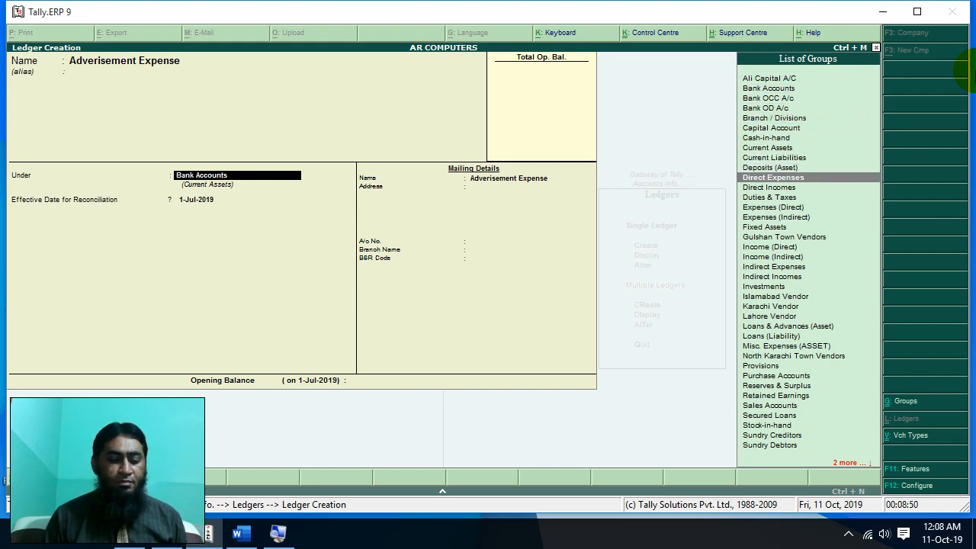
key("Down")
key("Down")
key("Down")
key("Down")
key("Down")
key("Down")
key("Down")
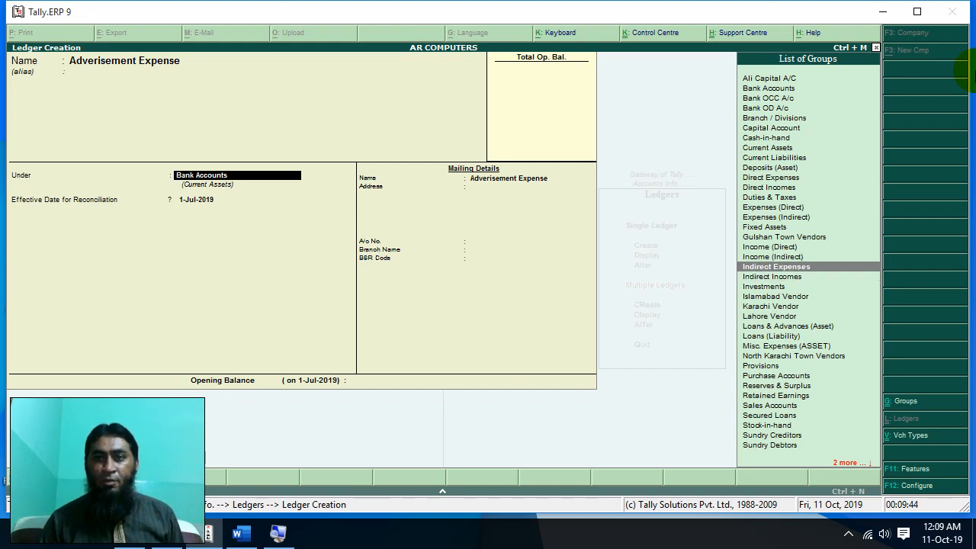
key("Return")
key("Return")
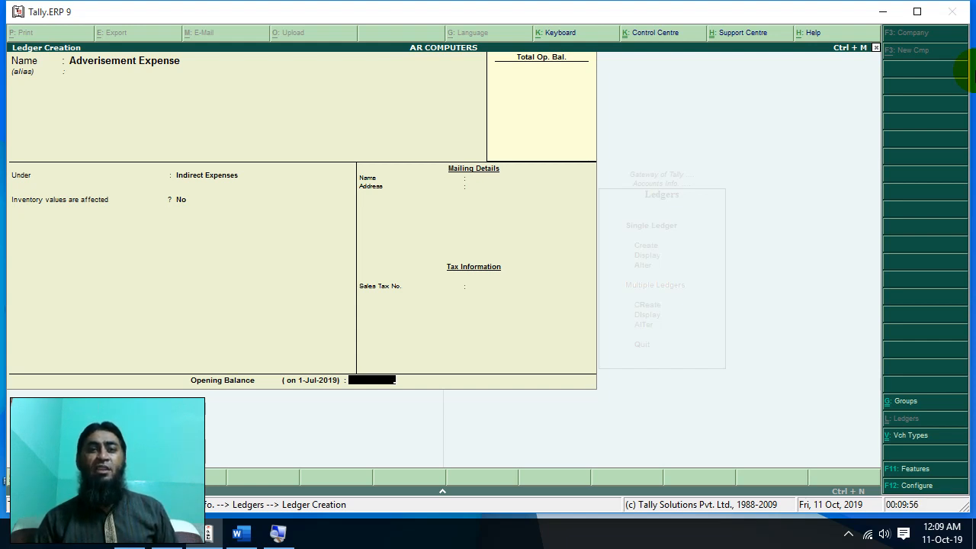
key("ctrl+a")
- Quit ledger creation and review the existing ledgers in the List of Ledgers
key("Escape")
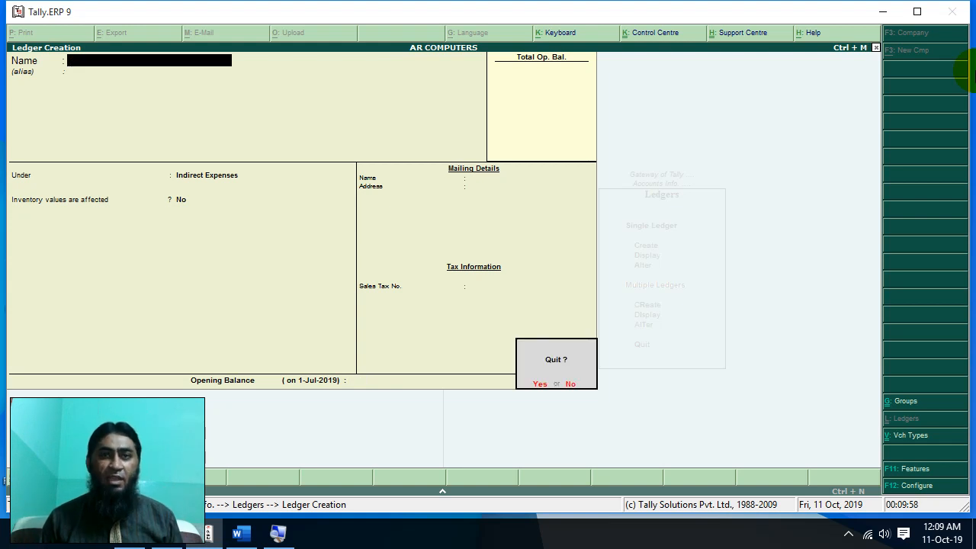
key("Return")
key("Down")
key("Return")
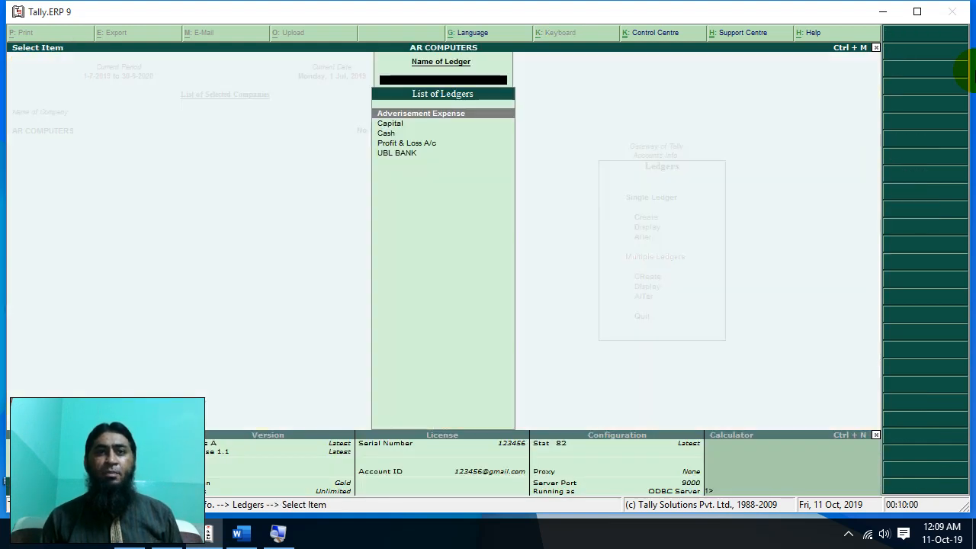
key("Down")
key("Up")
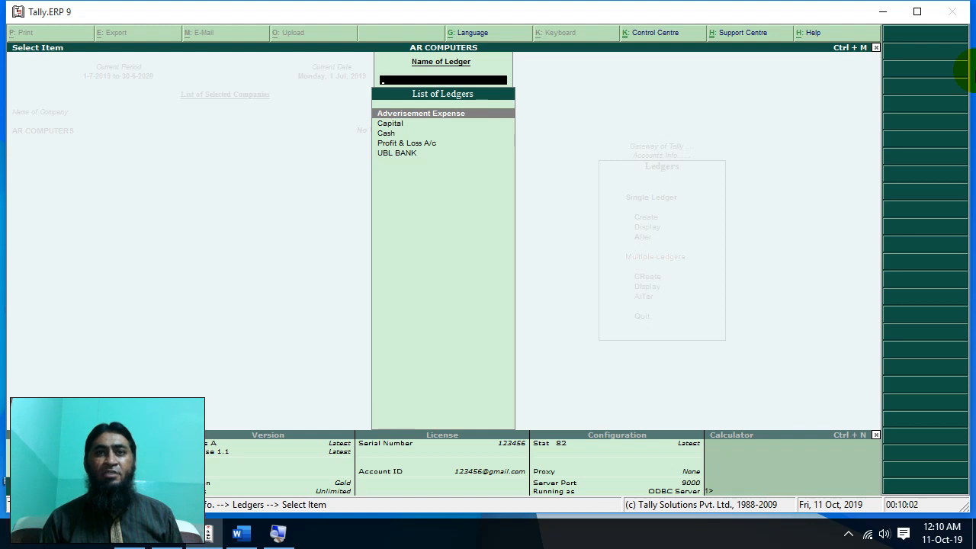
key("Escape")
- Create a 'Car Expense' ledger under Indirect Expenses and accept it
key("Up")
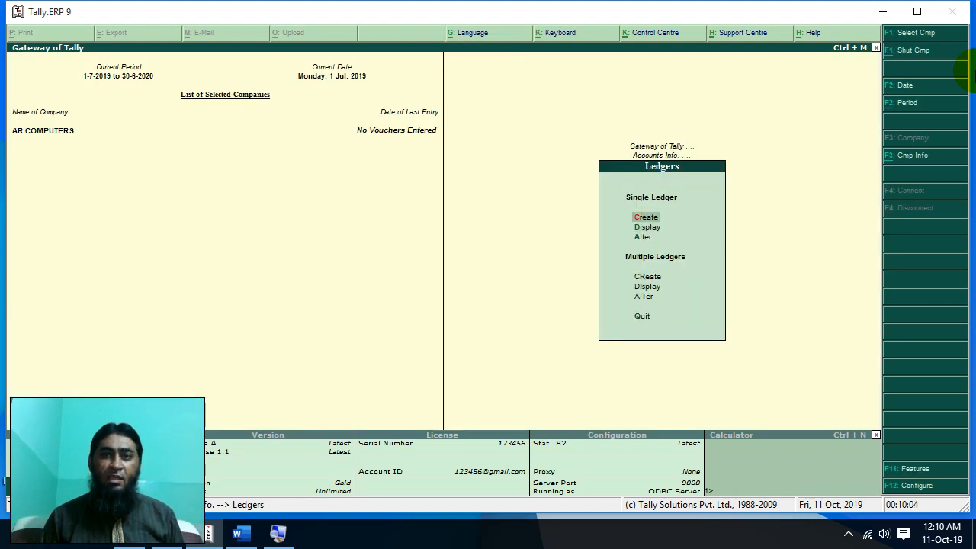
key("Return")
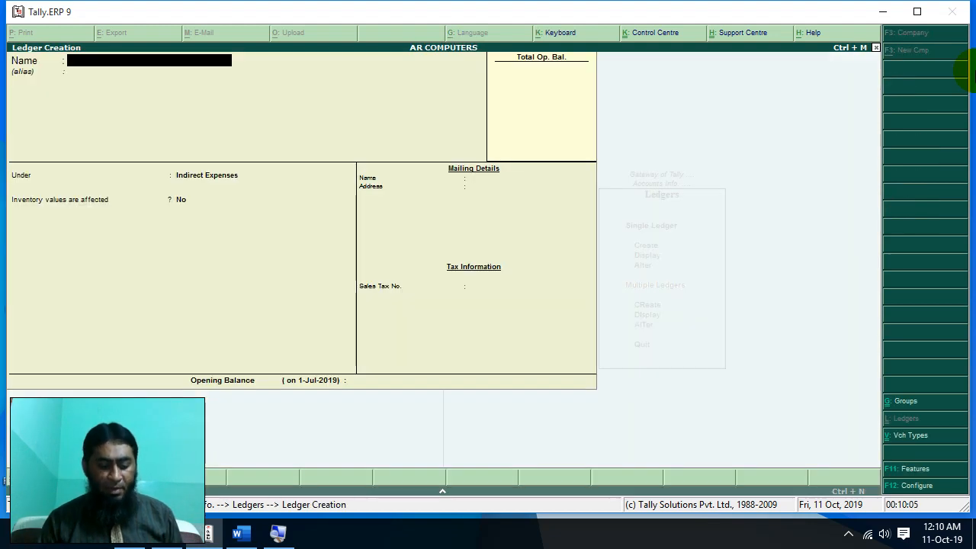
type("Car Expense")
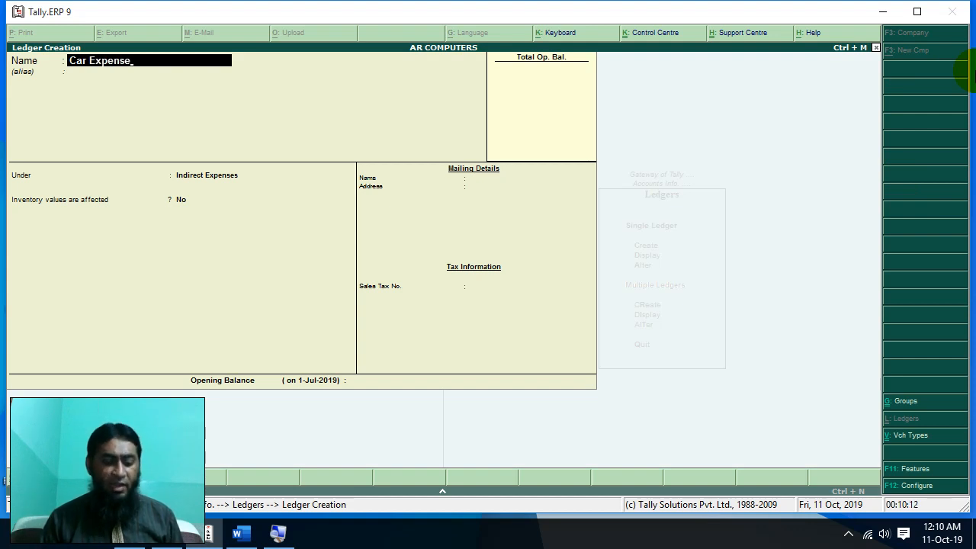
key("Return")
key("Return")
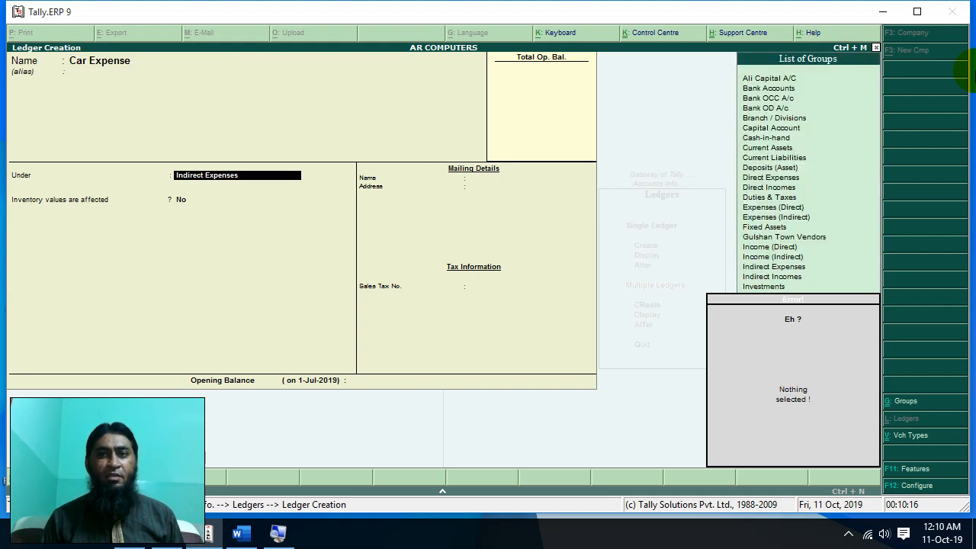
key("BackSpace")
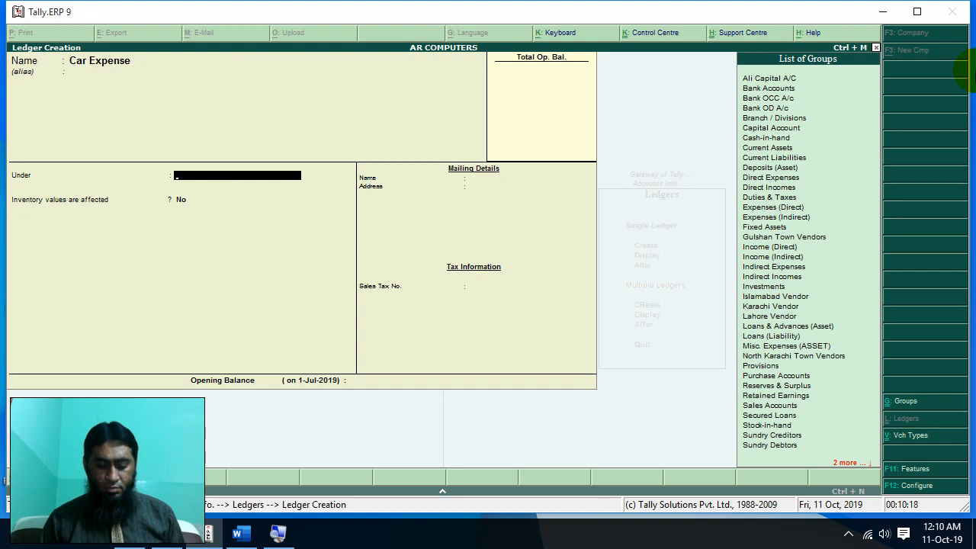
type("I")
key("Down")
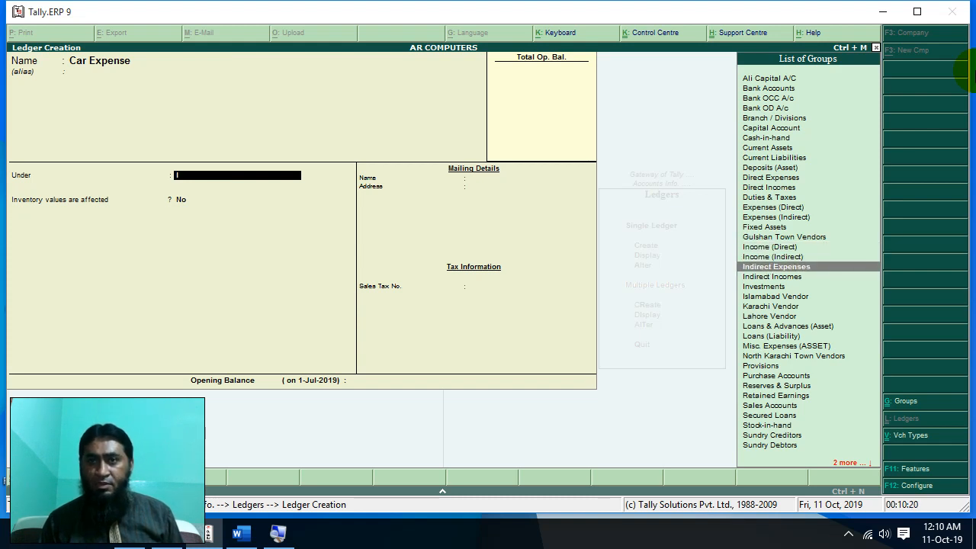
key("Return")
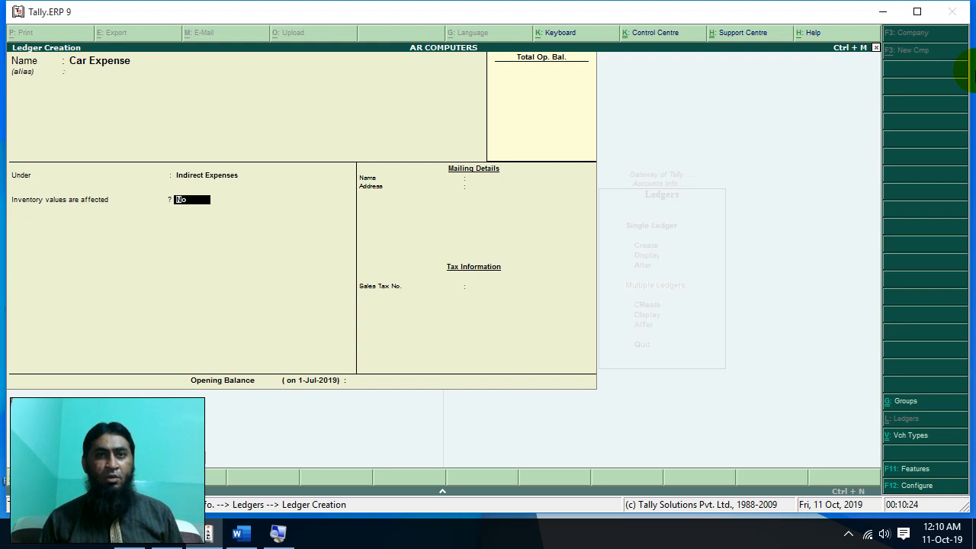
key("ctrl+a")
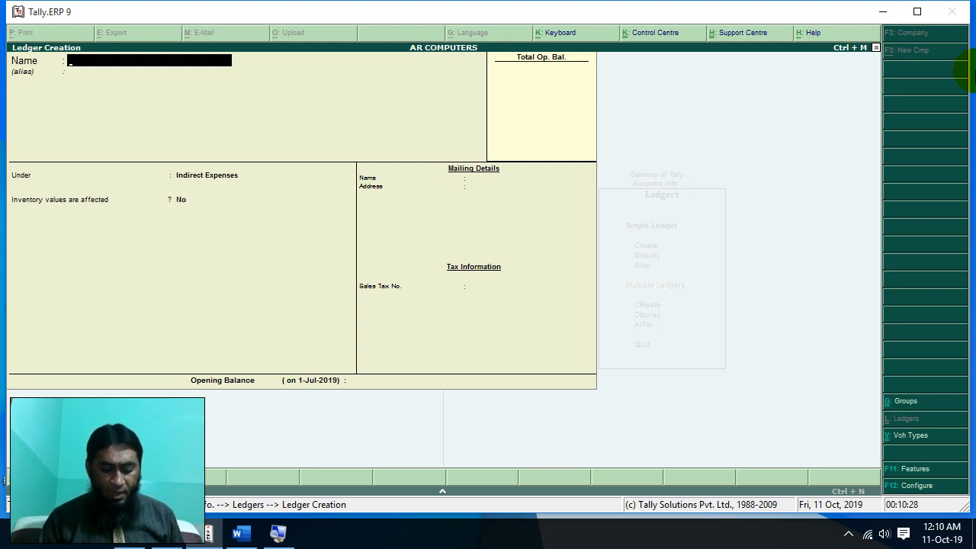
- Create a 'Rent on Purchase' ledger under Direct Expenses and accept it
type("Rent on")
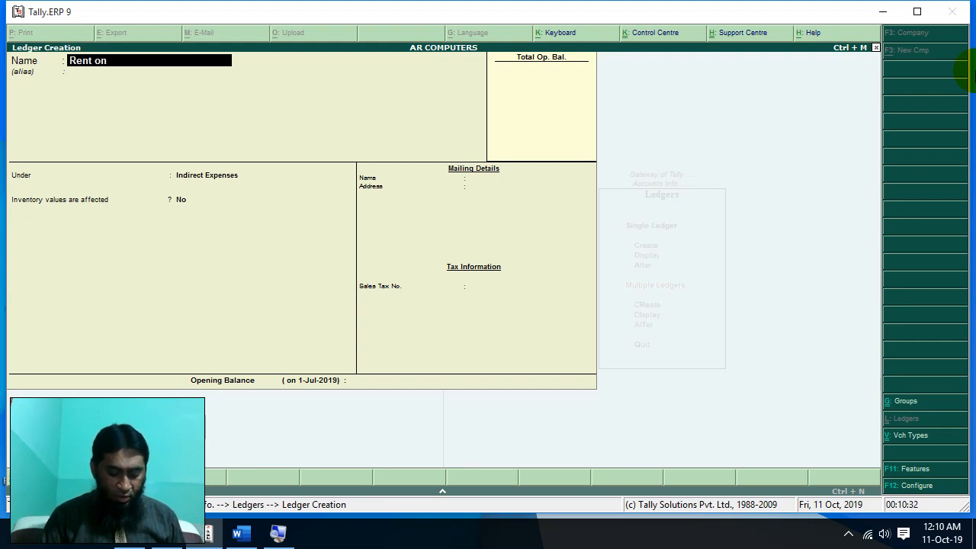
type(" Purch")
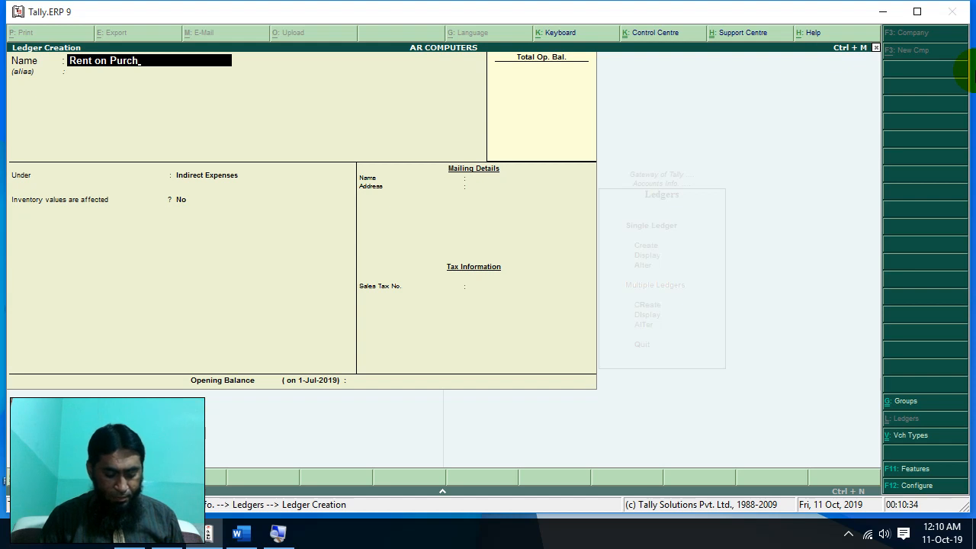
type("ases")
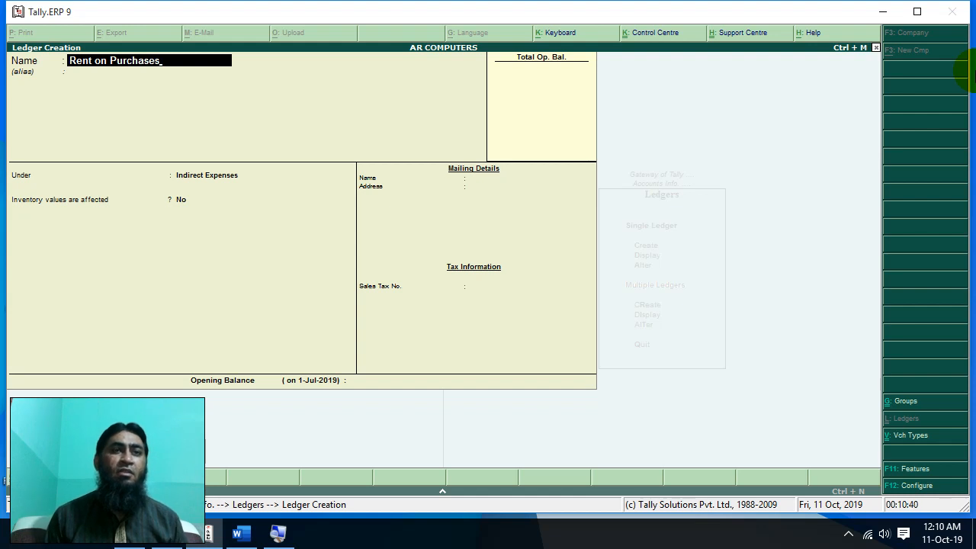
key("BackSpace")
key("BackSpace")
key("BackSpace")
key("BackSpace")
key("BackSpace")
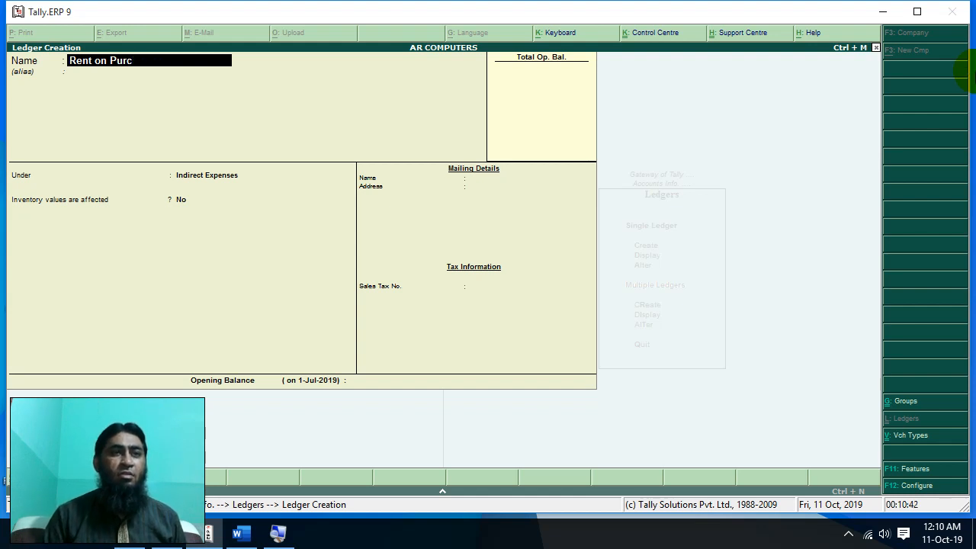
type("hase")
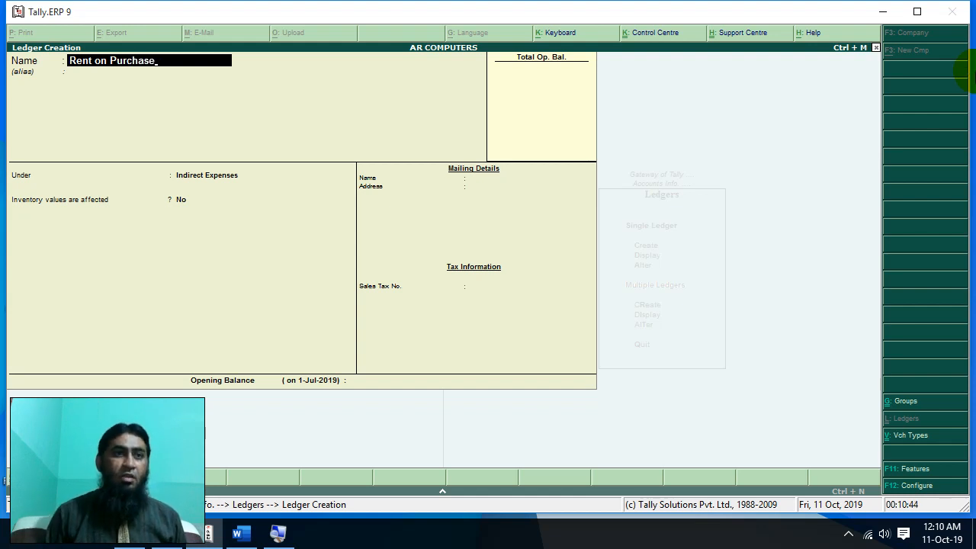
key("Return")
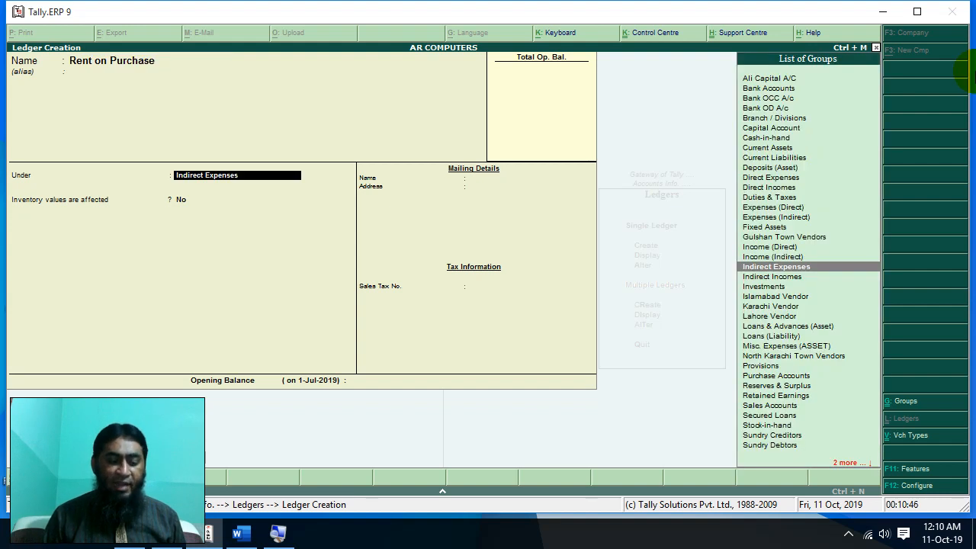
key("Down")
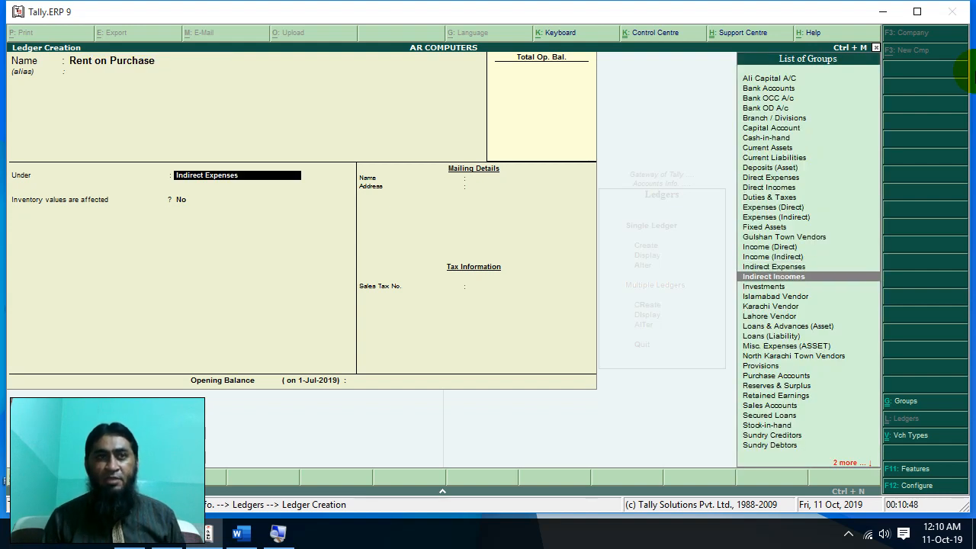
key("Up")
key("Up")
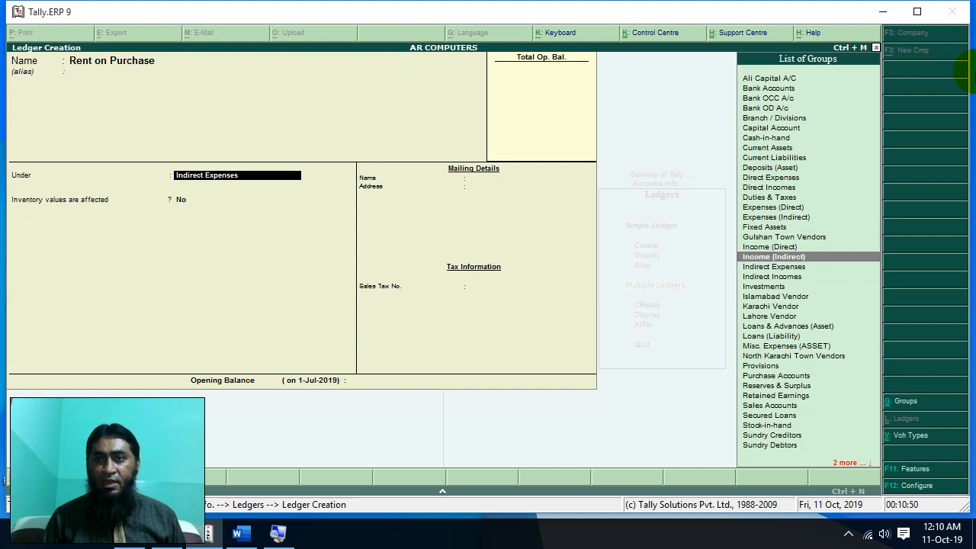
key("Down")
key("Down")
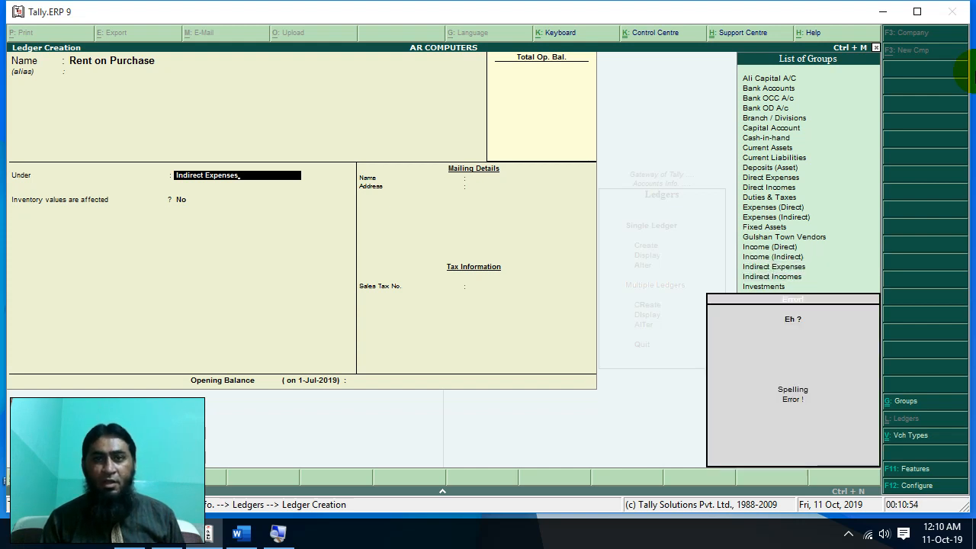
key("BackSpace")
key("BackSpace")
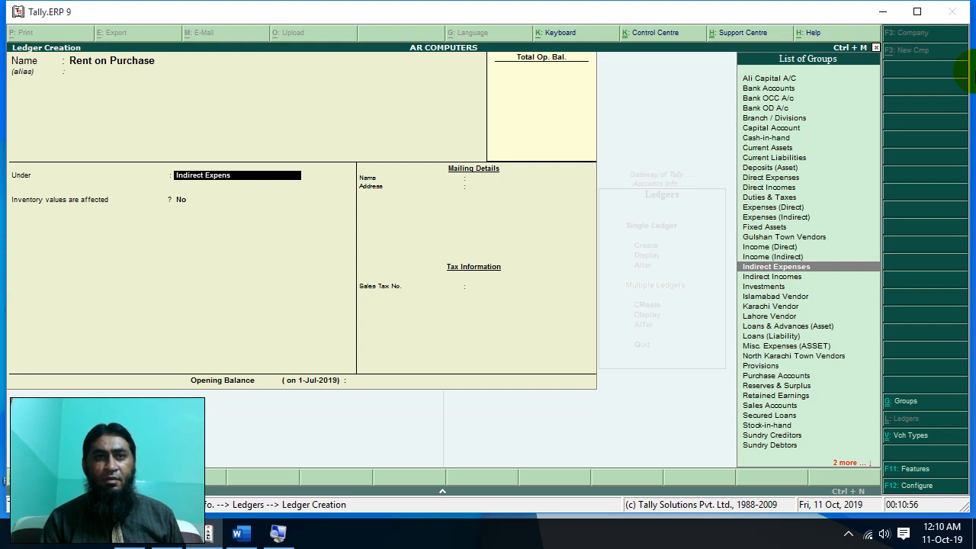
key("BackSpace")
key("BackSpace")
key("BackSpace")
key("BackSpace")
key("BackSpace")
key("BackSpace")
key("BackSpace")
key("BackSpace")
key("BackSpace")
key("BackSpace")
key("BackSpace")
key("BackSpace")
key("BackSpace")
key("BackSpace")
key("BackSpace")
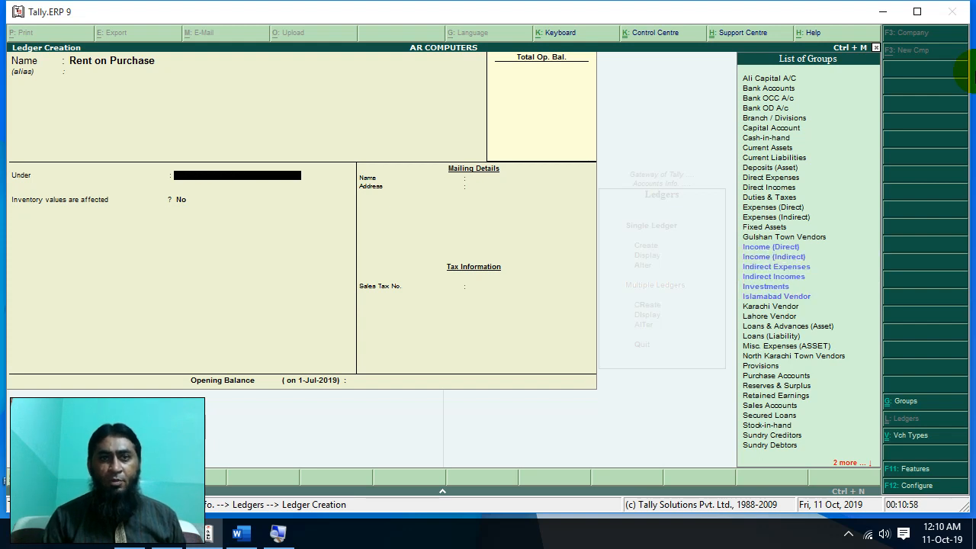
type("D")
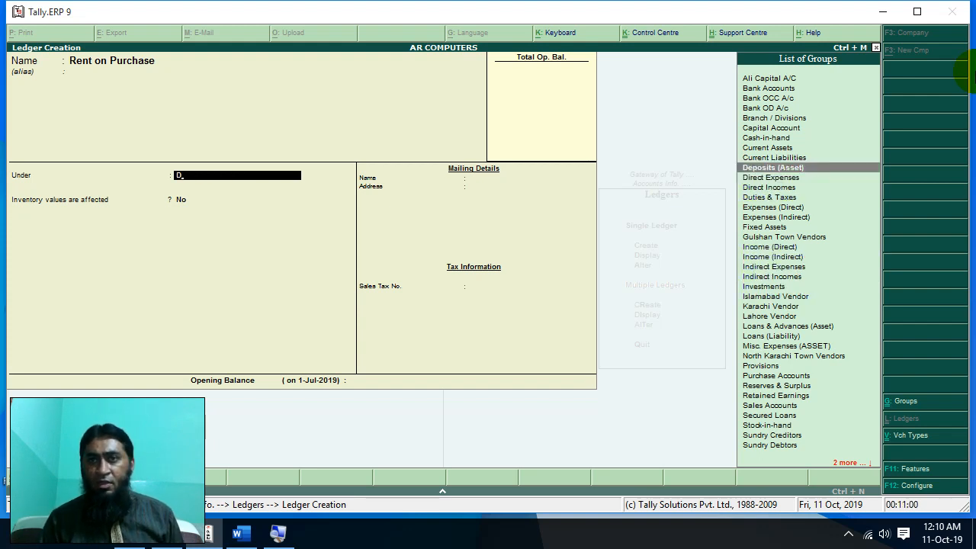
key("Down")
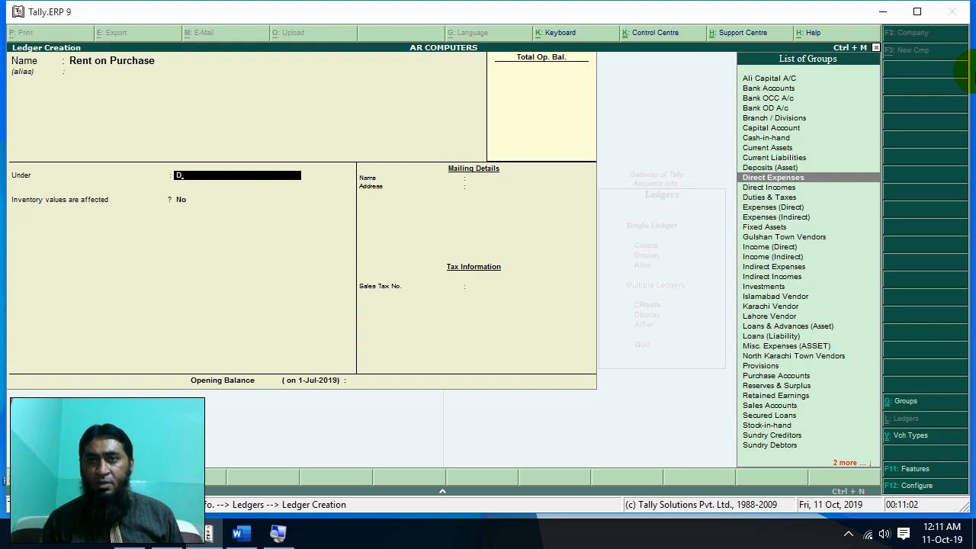
key("Return")
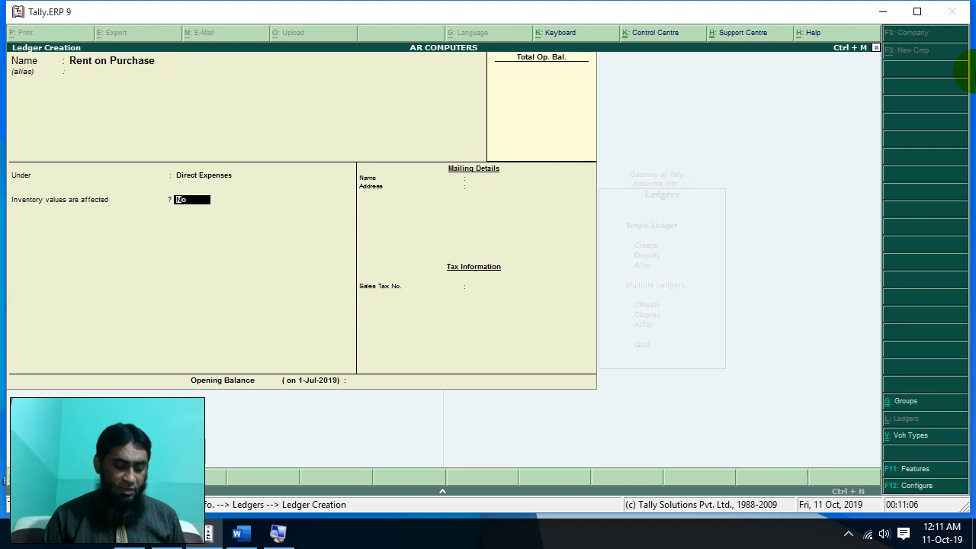
key("ctrl+a")
- Quit ledger creation and display the List of Ledgers
key("Escape")
key("Return")
key("Down")
key("Return")
key("Down")
key("Up")
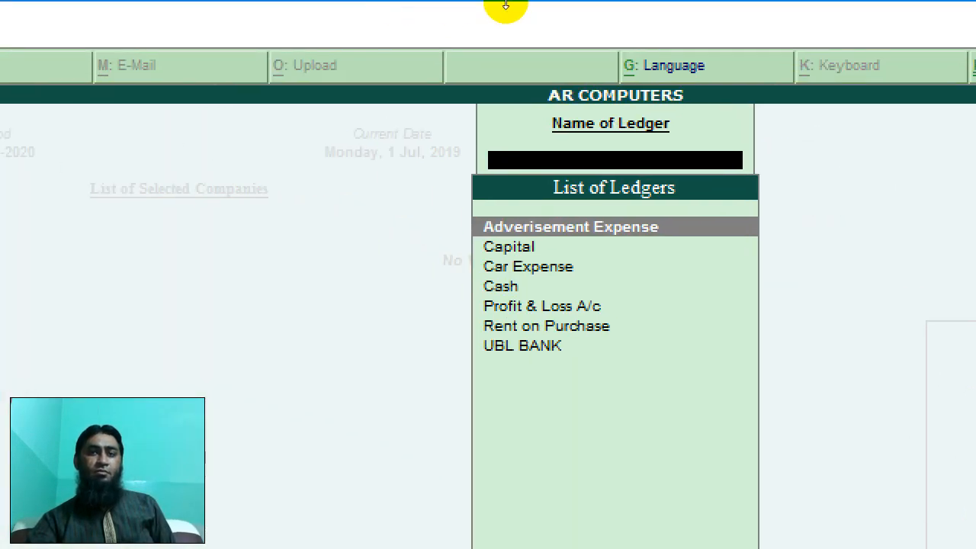
mouse_move(499, 6)
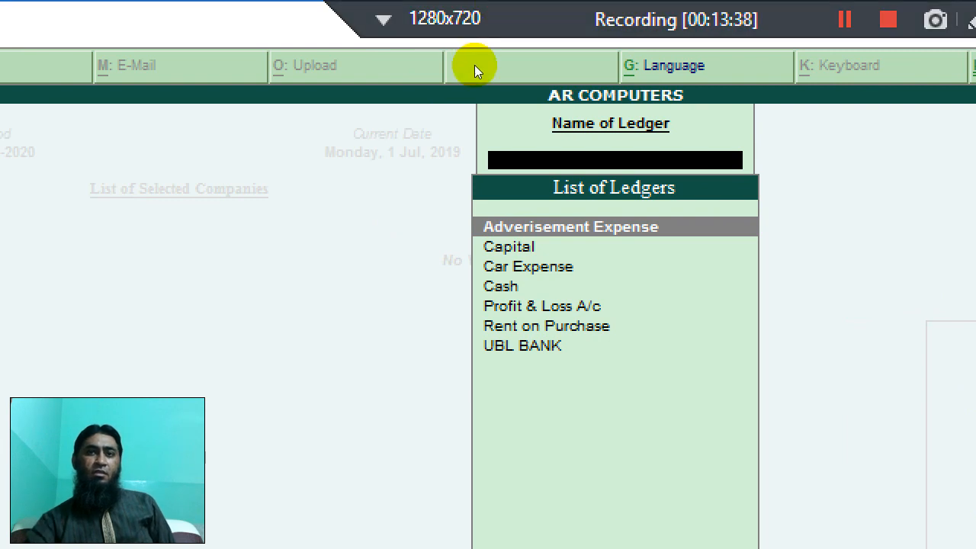
key("Down")
key("Down")
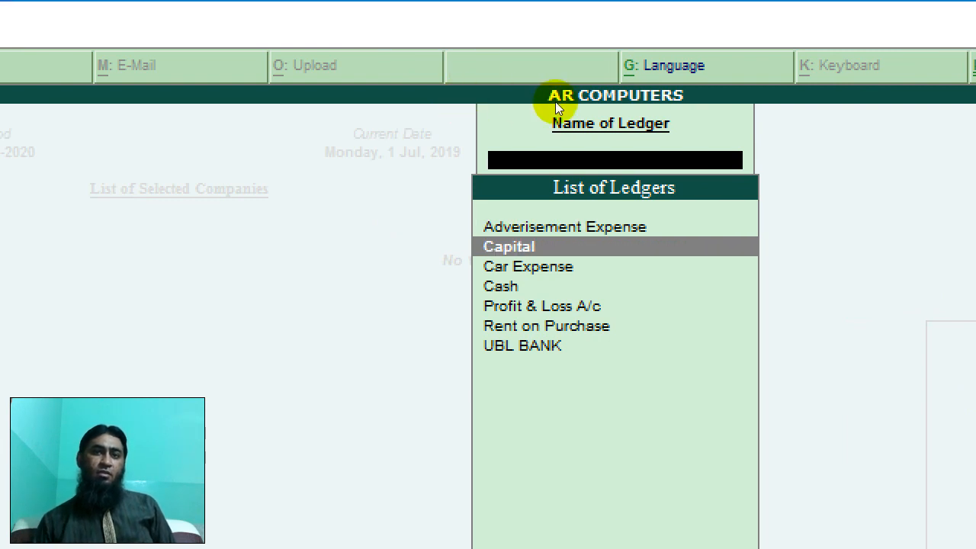
key("Down")
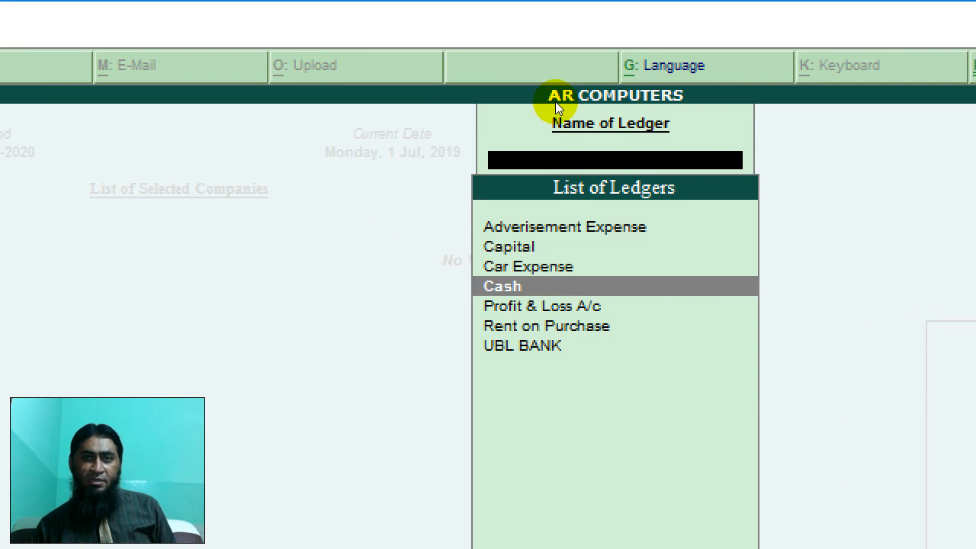
key("Down")
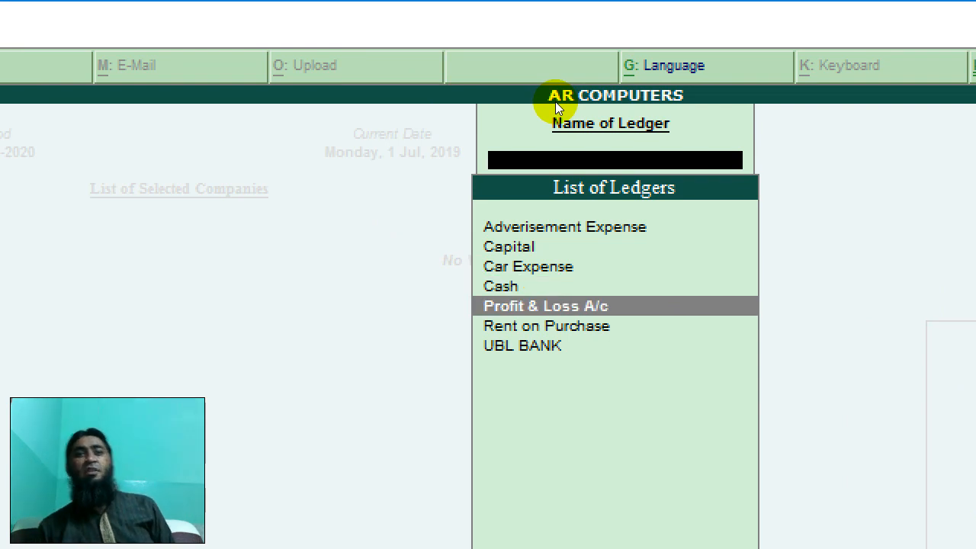
key("Down")
key("Down")
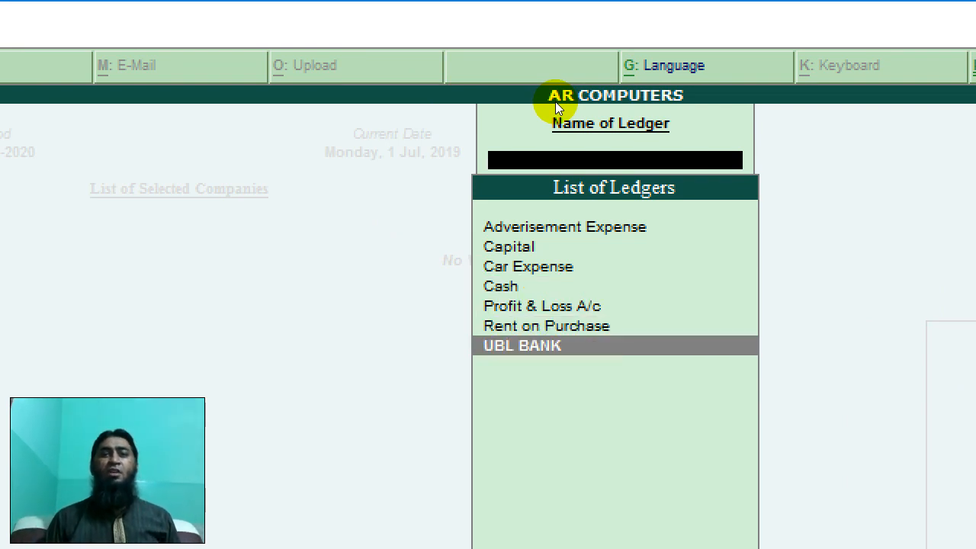